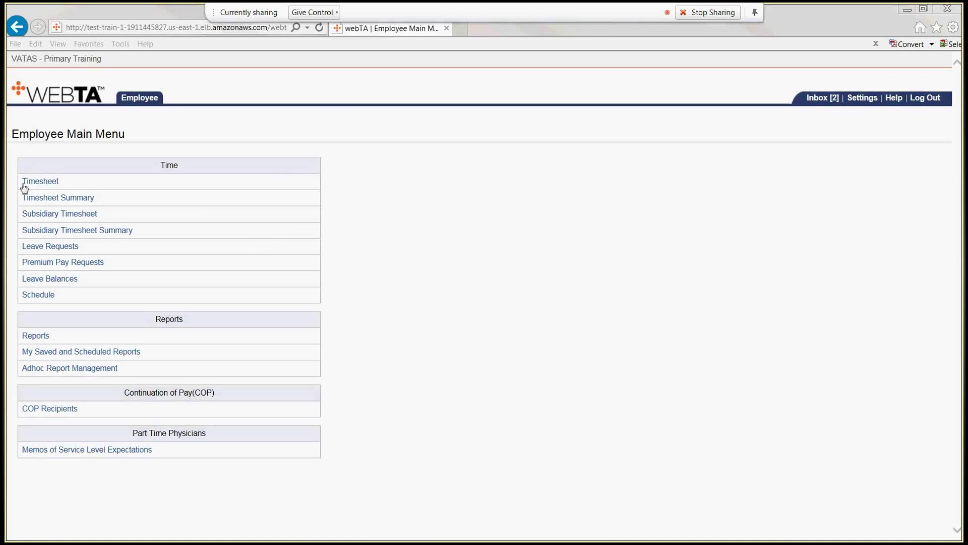
Load the work schedule for pay period 04 - 2016 (Feb 21–Mar 05, 2016)
click(20, 218)
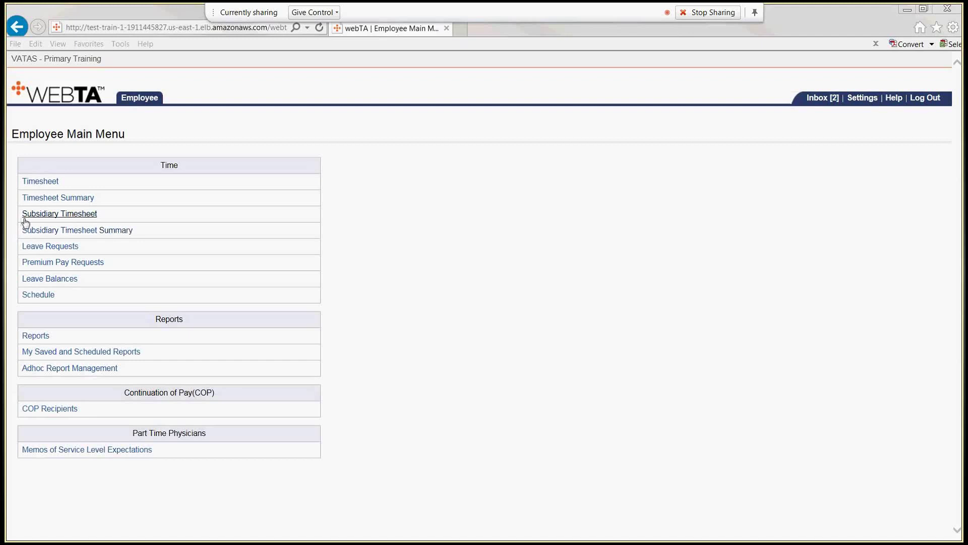
click(29, 299)
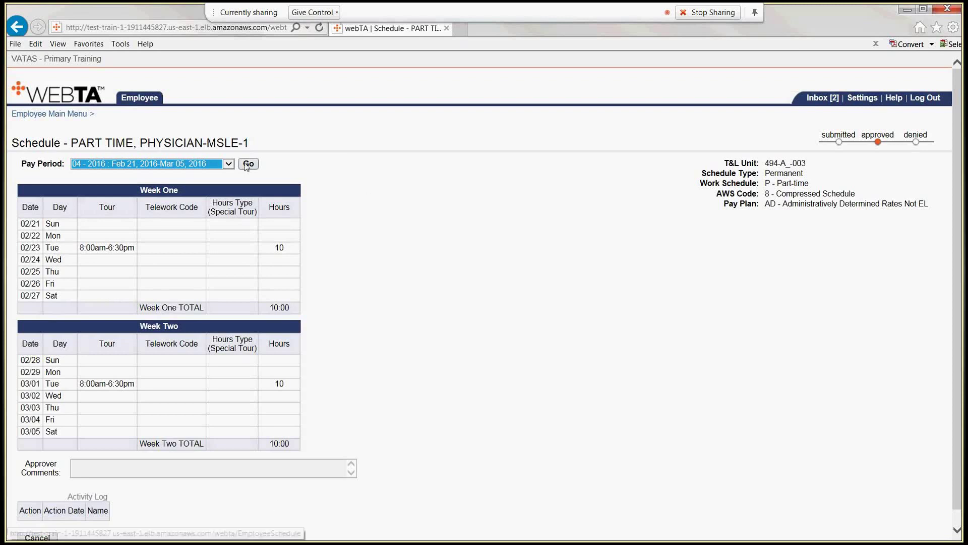
click(227, 164)
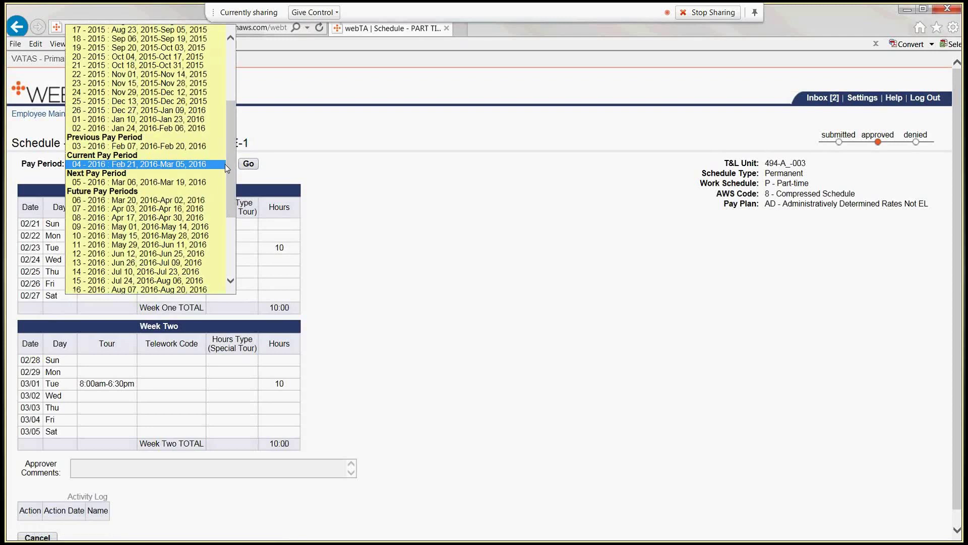
click(251, 164)
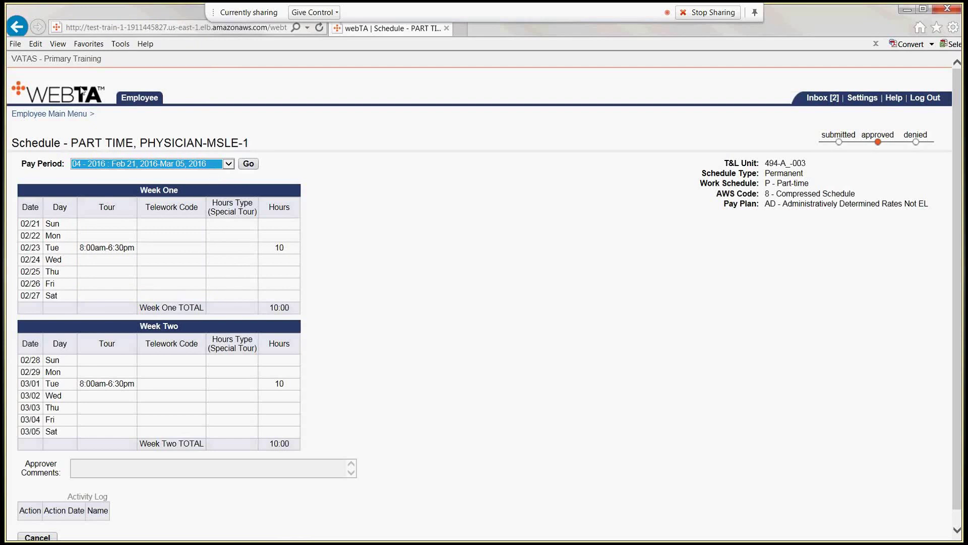
Open the 04-2016 timesheet and view the 10-hour 8:00am–6:30pm entries on 02/23 and 03/01
click(38, 115)
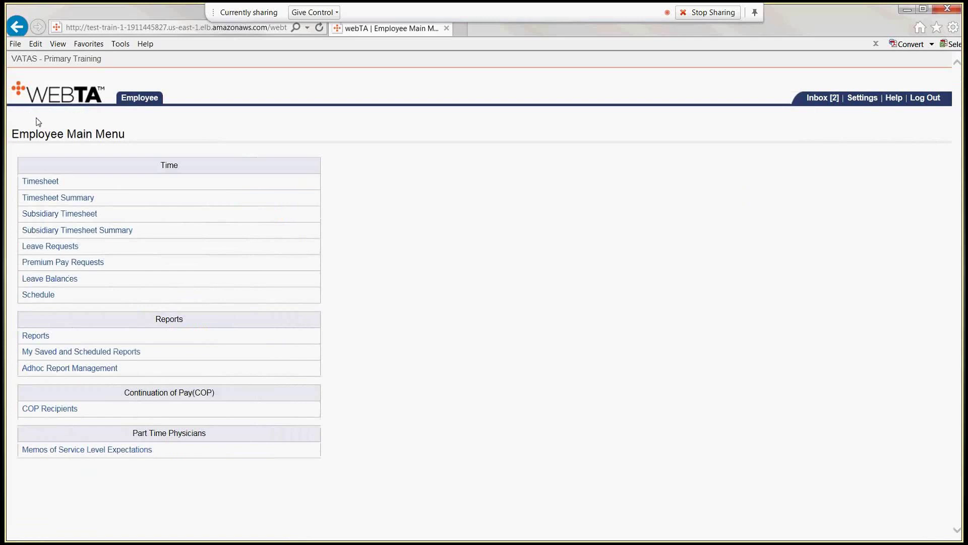
click(42, 181)
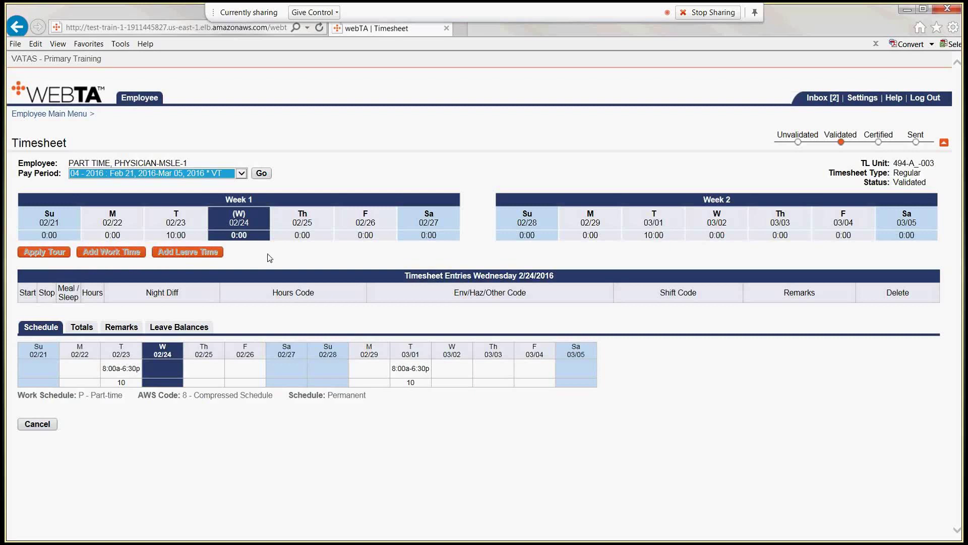
click(177, 225)
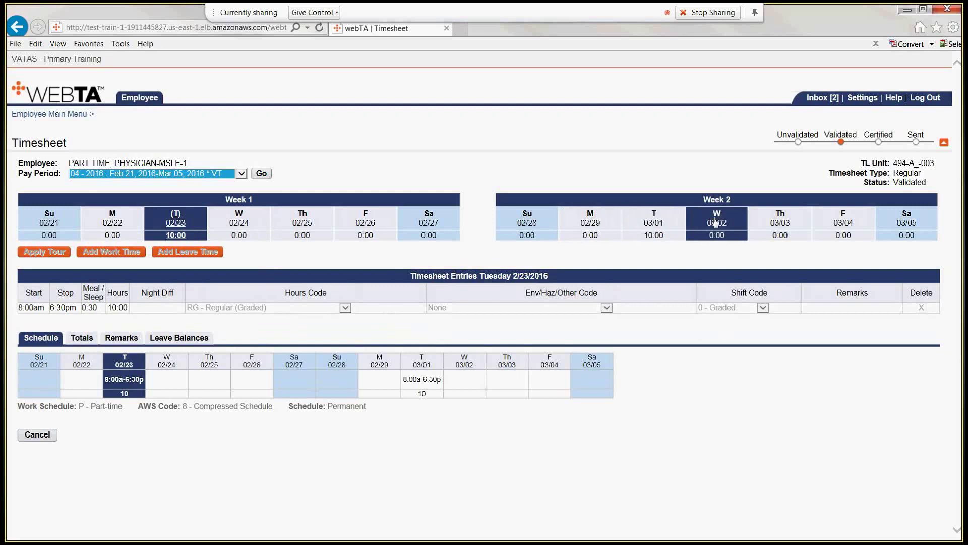
click(633, 222)
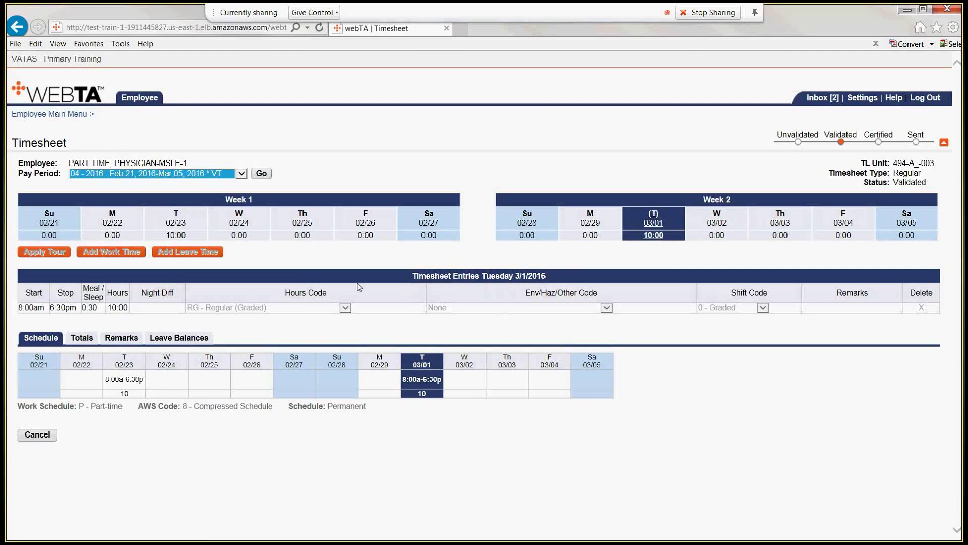
Go from the Employee Main Menu to the Timesheet Summary for pay period 04-2016
click(41, 114)
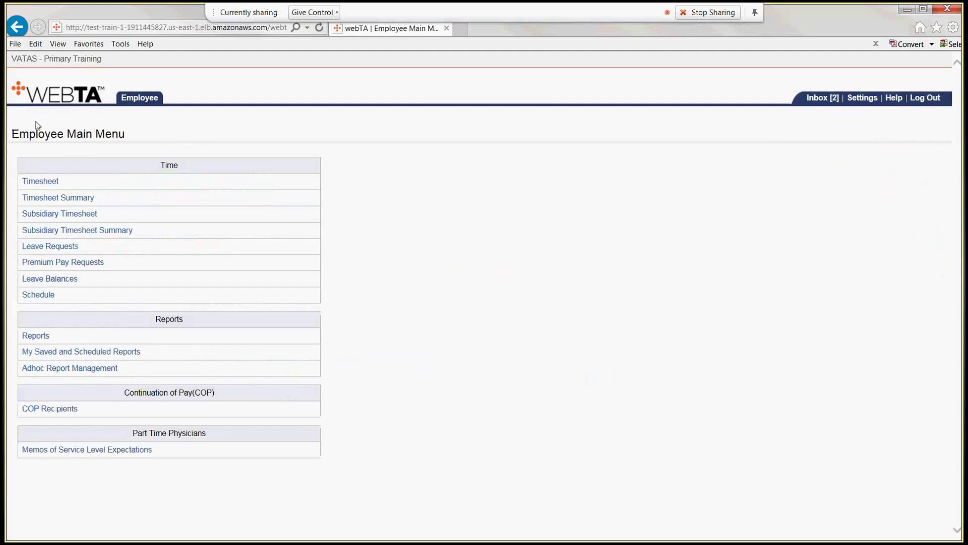
click(45, 200)
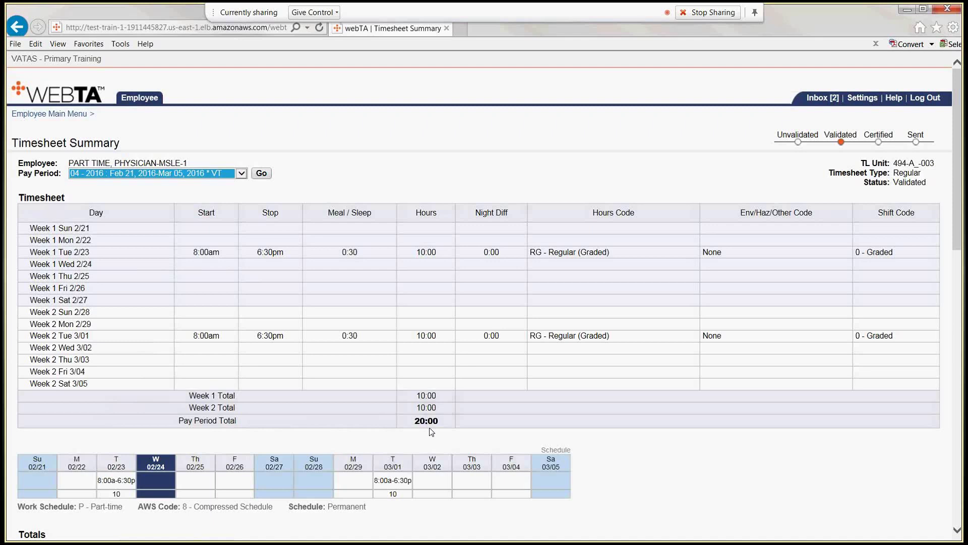
mouse_move(117, 488)
Scroll through Totals, Remarks, Leave Data (Annual 72:00, Sick 89:00) and the Part-time profile
scroll(374, 511, down, 3)
scroll(374, 512, down, 12)
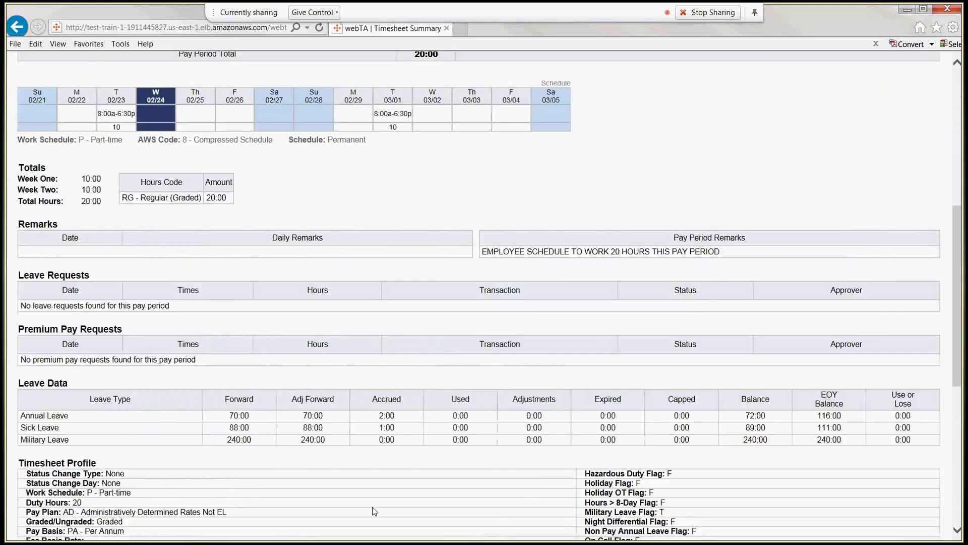
scroll(374, 511, down, 3)
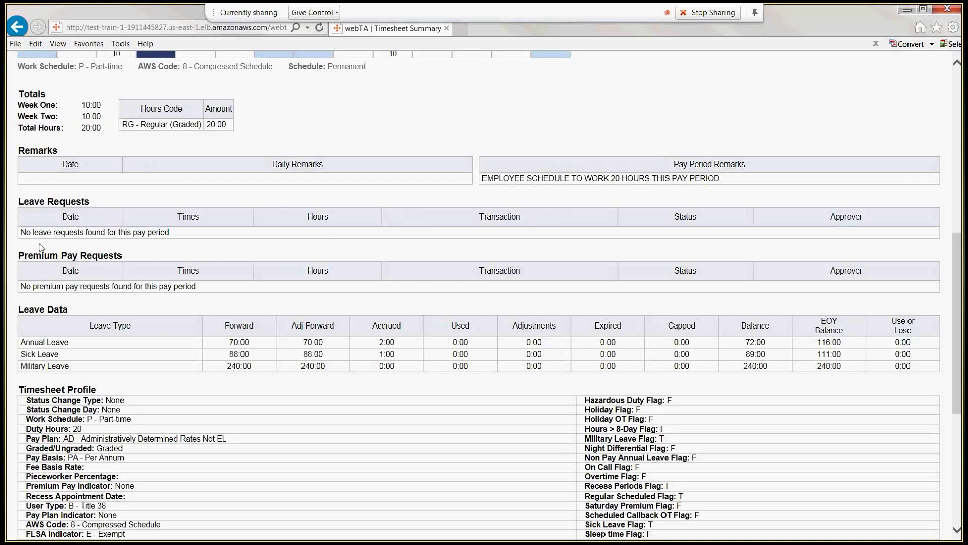
scroll(41, 248, down, 3)
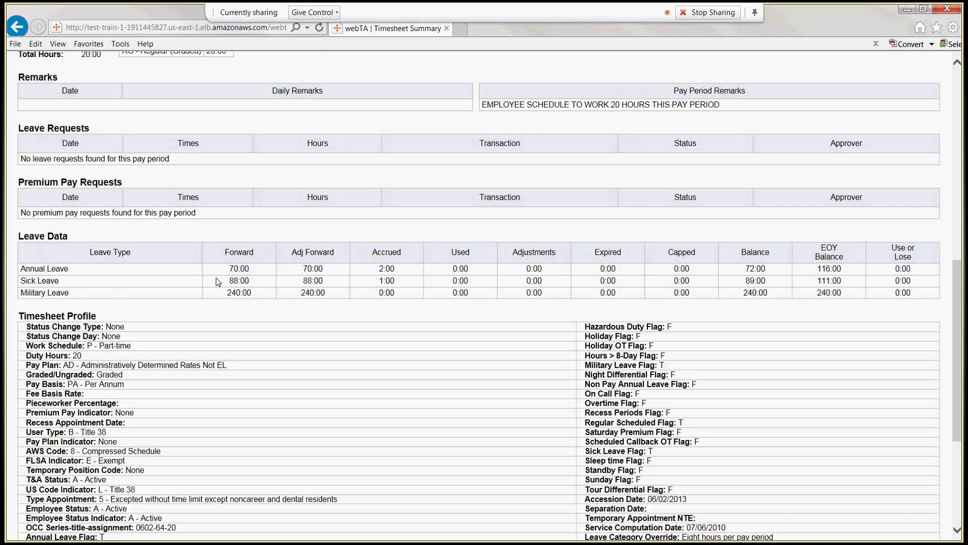
scroll(218, 281, down, 3)
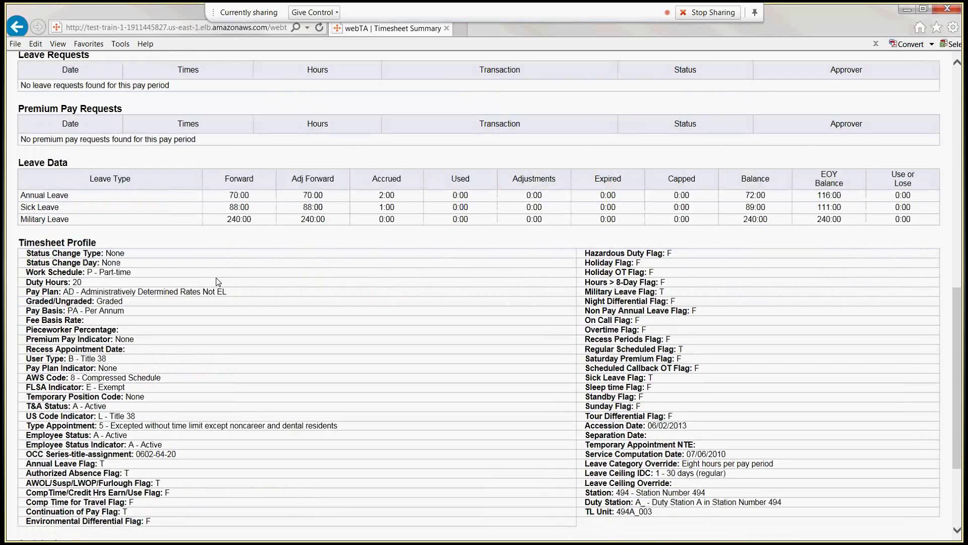
scroll(218, 281, down, 6)
scroll(217, 278, up, 3)
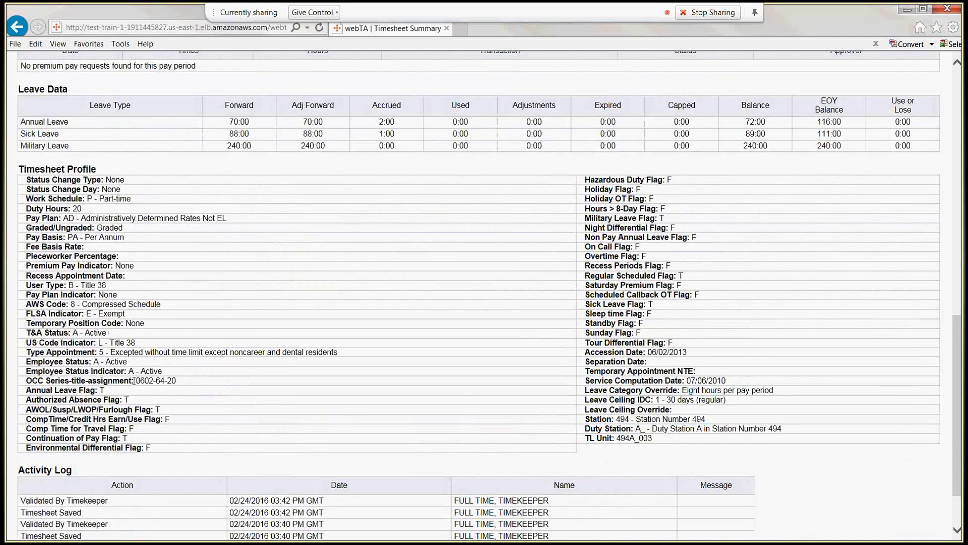
drag(137, 380, 180, 380)
click(250, 388)
drag(585, 218, 659, 218)
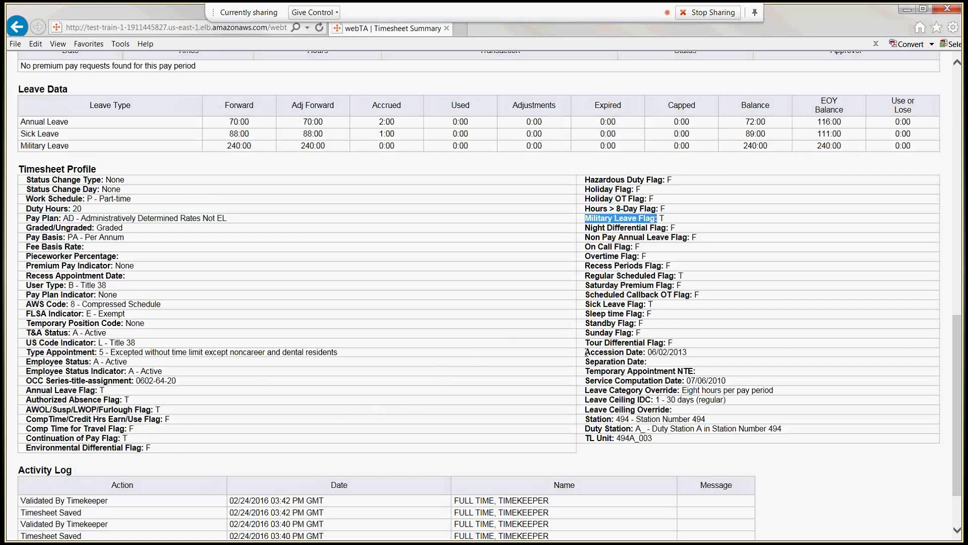
drag(587, 351, 714, 357)
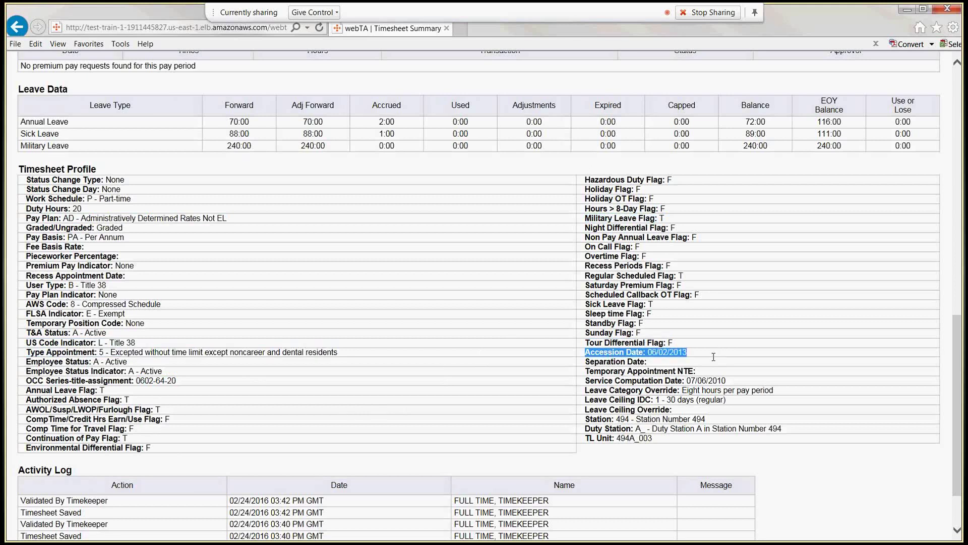
click(864, 371)
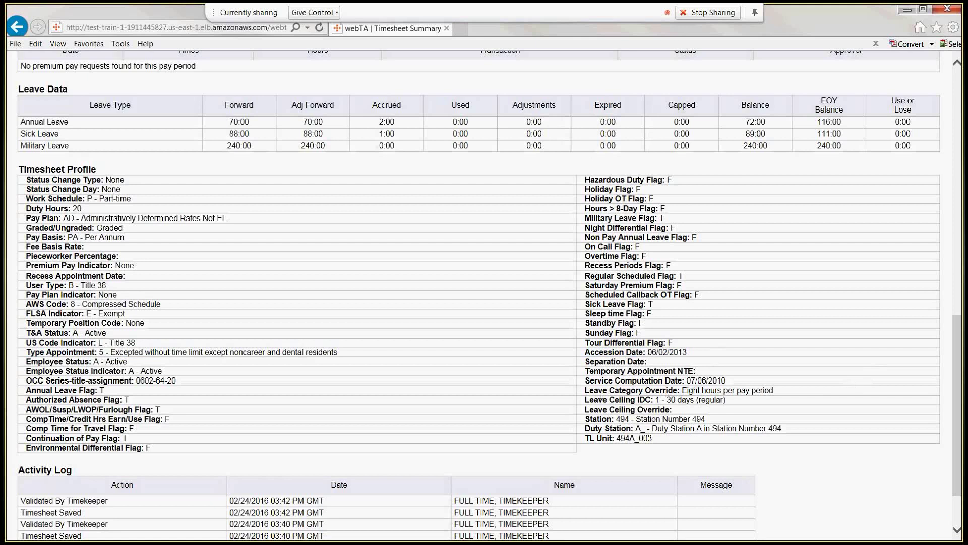
drag(584, 380, 725, 382)
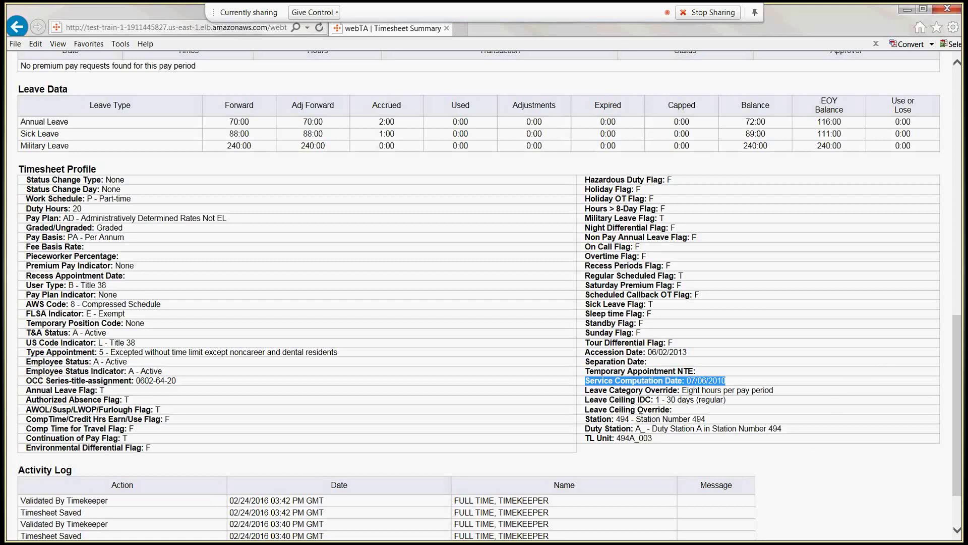
drag(681, 390, 779, 391)
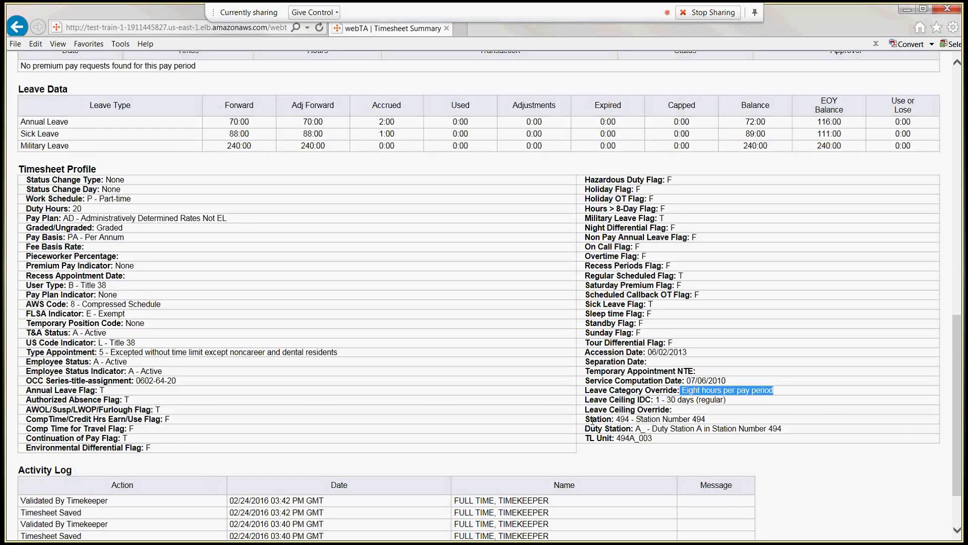
drag(594, 421, 713, 436)
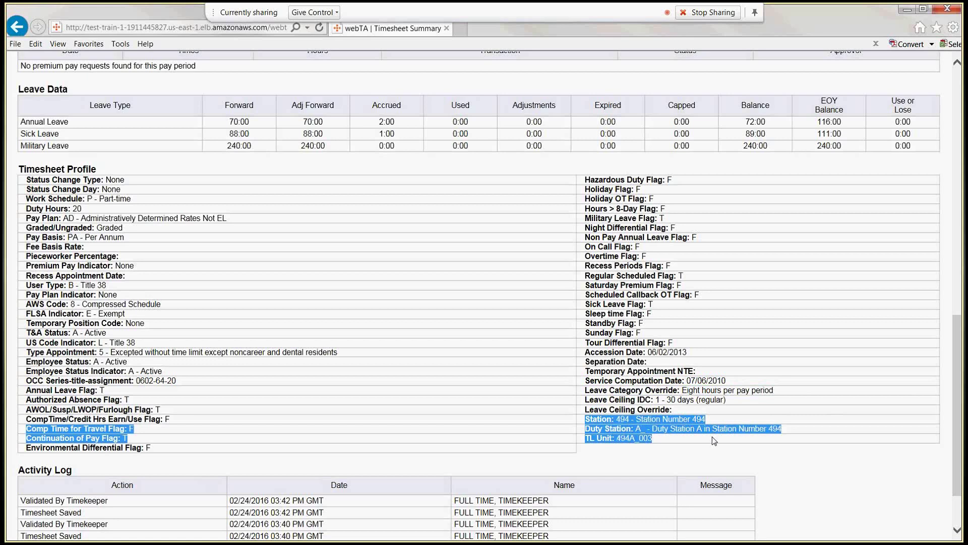
click(608, 437)
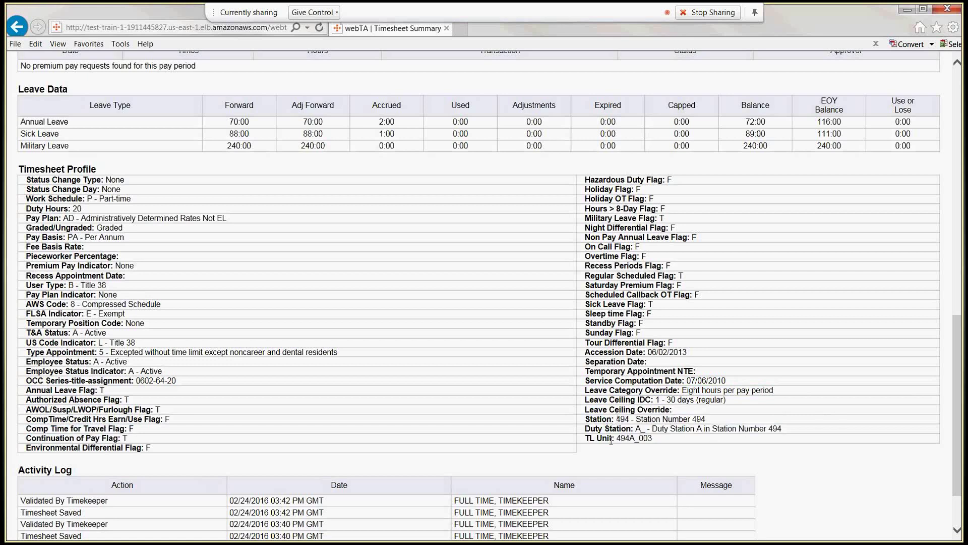
drag(616, 438, 653, 440)
click(630, 444)
drag(616, 437, 637, 438)
click(644, 437)
drag(644, 438, 644, 446)
click(676, 441)
Scroll past the activity log and cancel out of the Timesheet Summary to the main menu
scroll(681, 447, down, 3)
scroll(681, 447, down, 1)
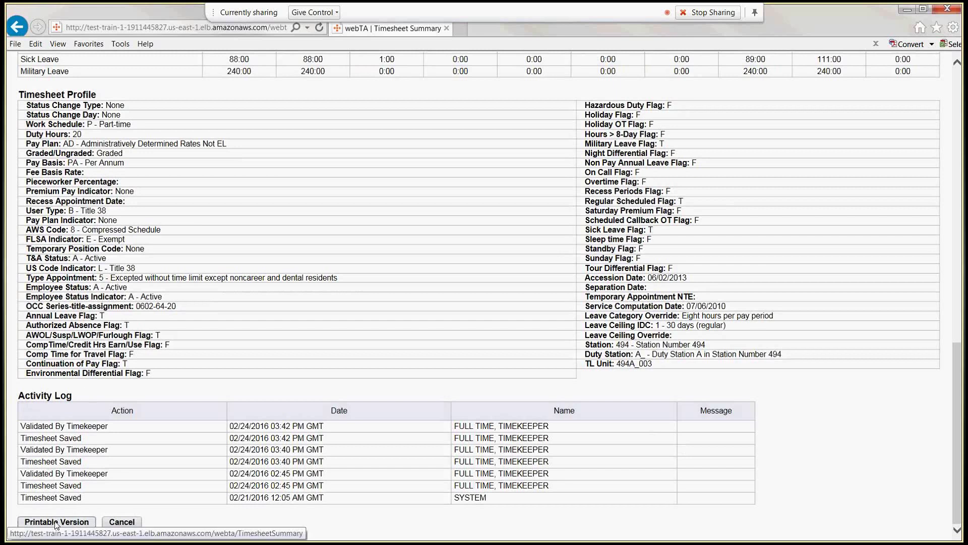
click(131, 520)
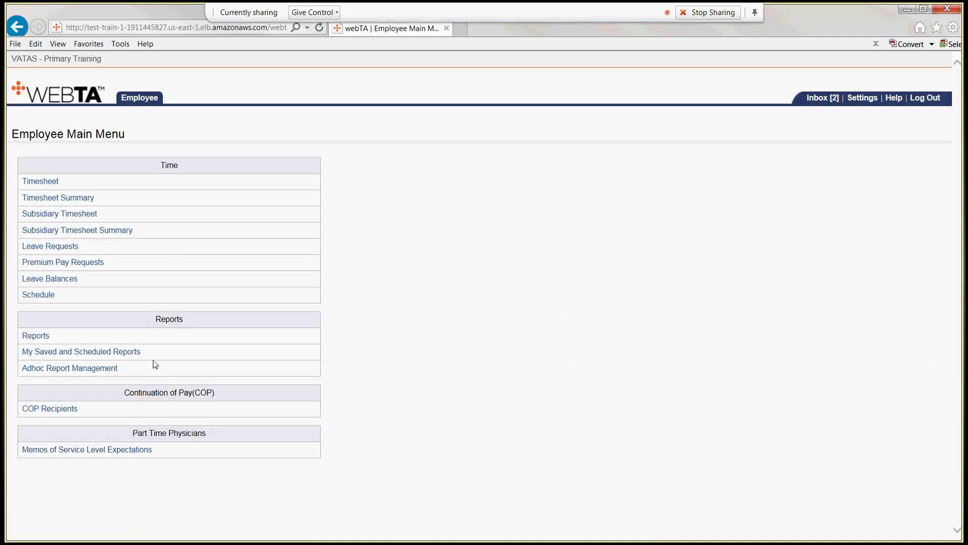
Show the Leave Balances for 04-2016: Annual 72:00, Sick 89:00, Military 240:00
click(69, 278)
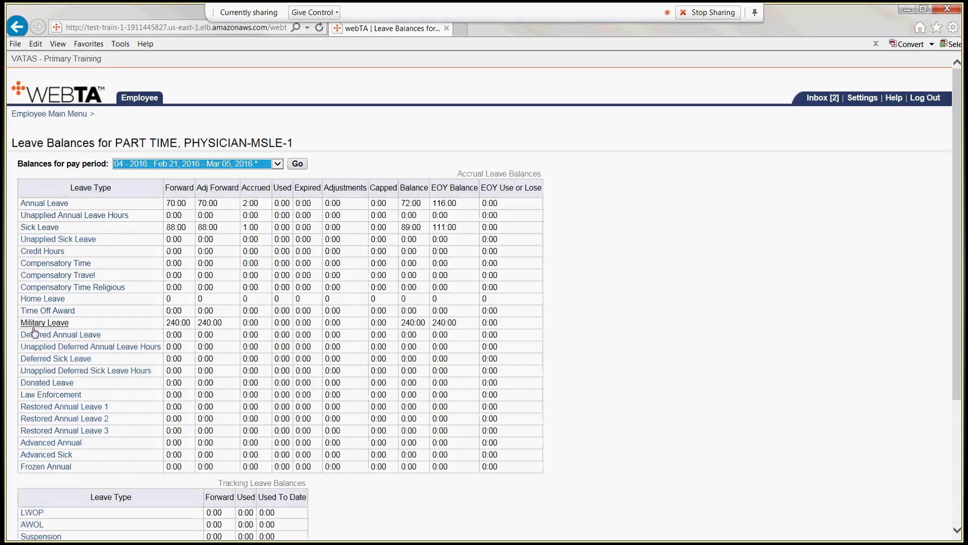
scroll(34, 332, down, 3)
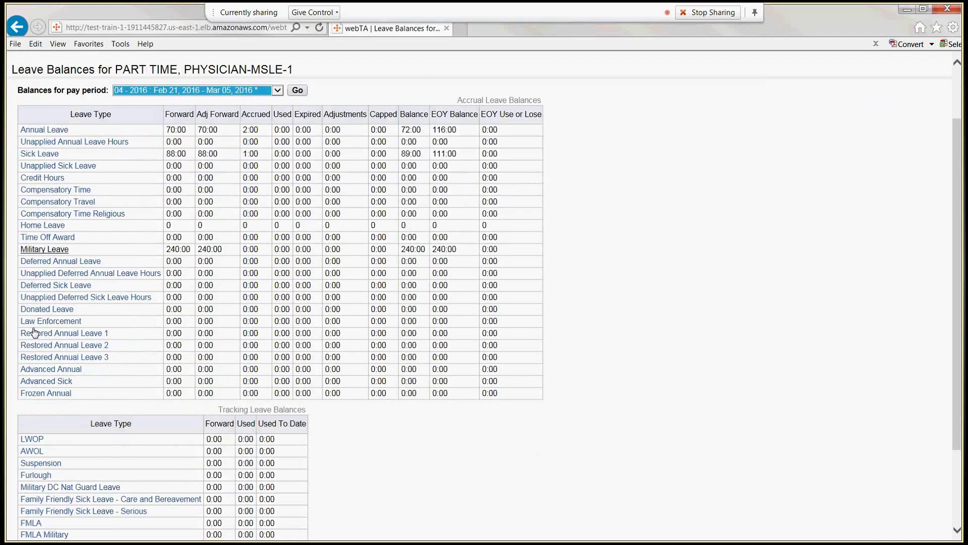
scroll(34, 332, down, 3)
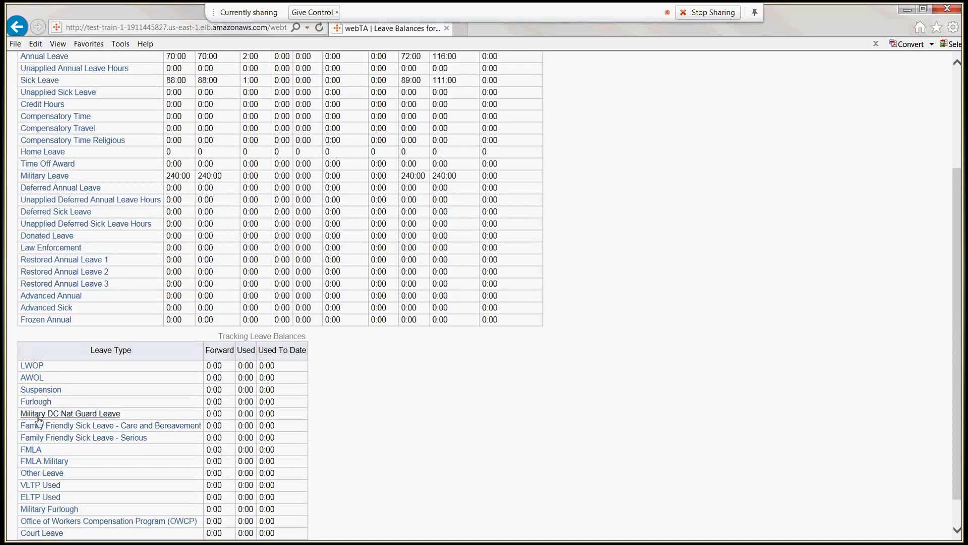
scroll(39, 421, down, 1)
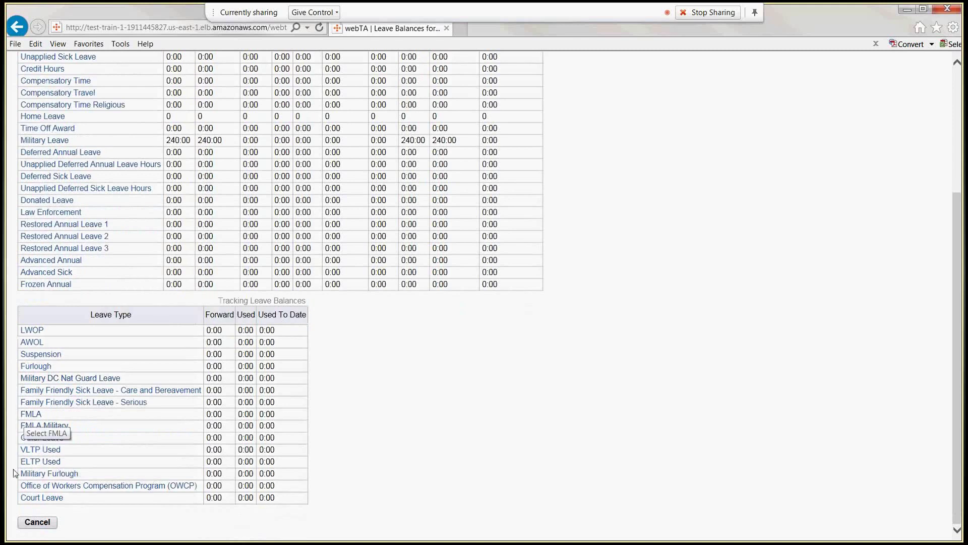
click(27, 439)
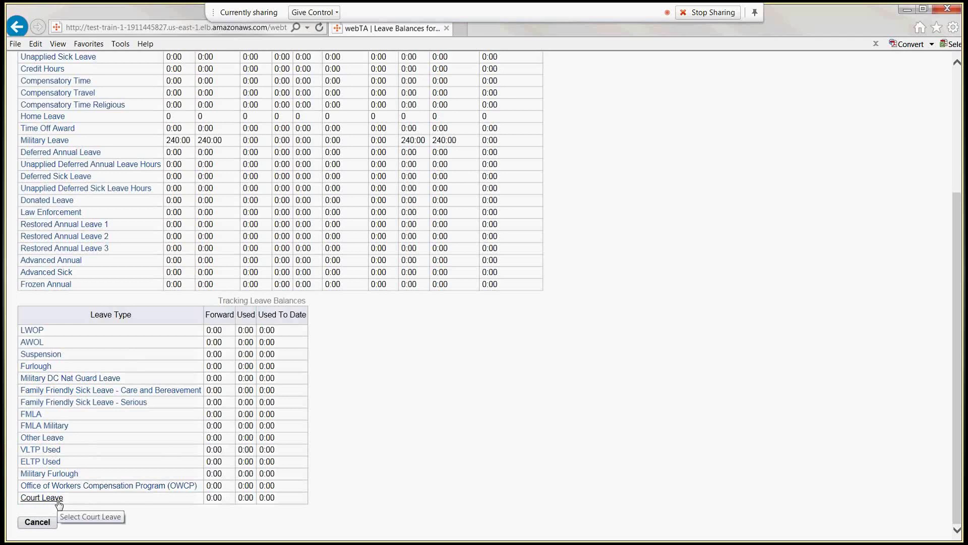
Cancel out of Leave Balances and open the Leave Requests list
click(37, 522)
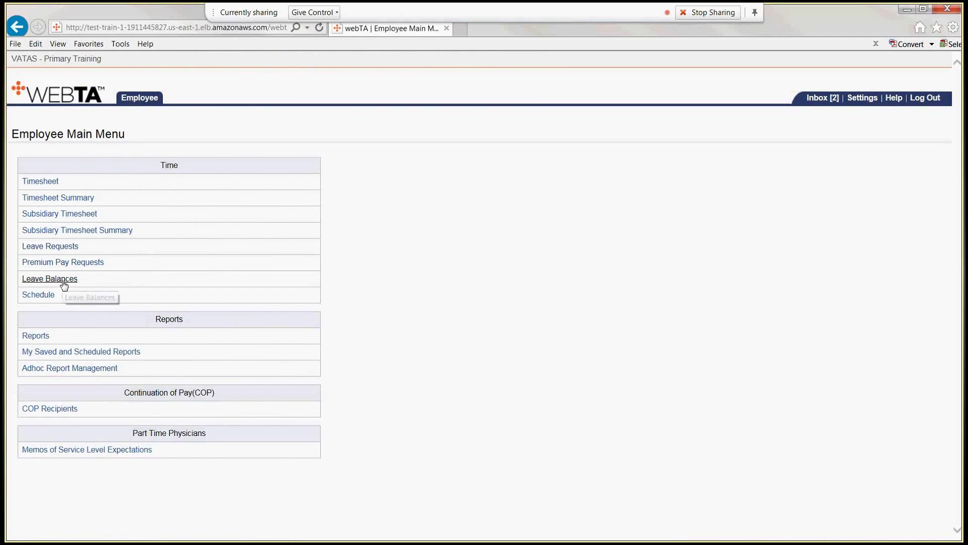
click(62, 248)
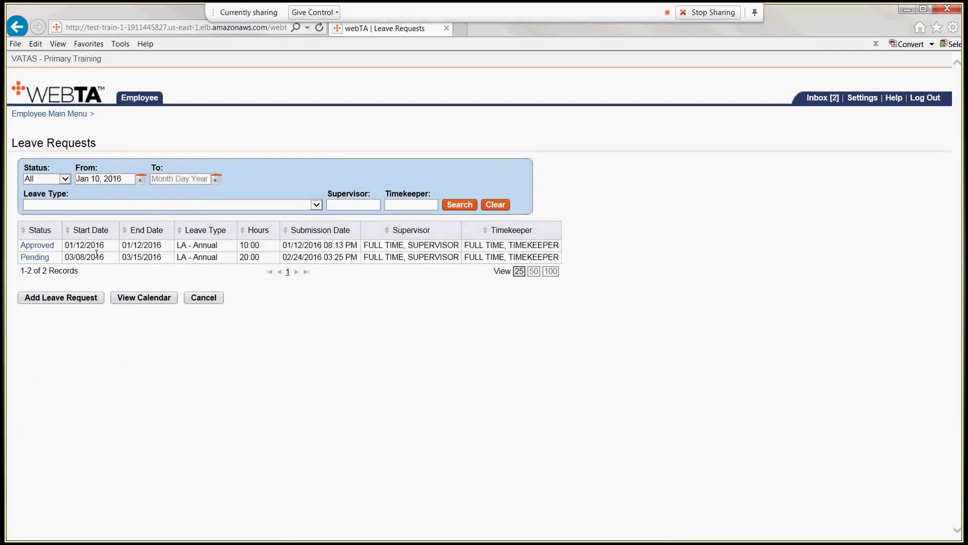
Open the Pending request for 10:00 annual leave on Mar 08 and Mar 15, 2016
click(36, 259)
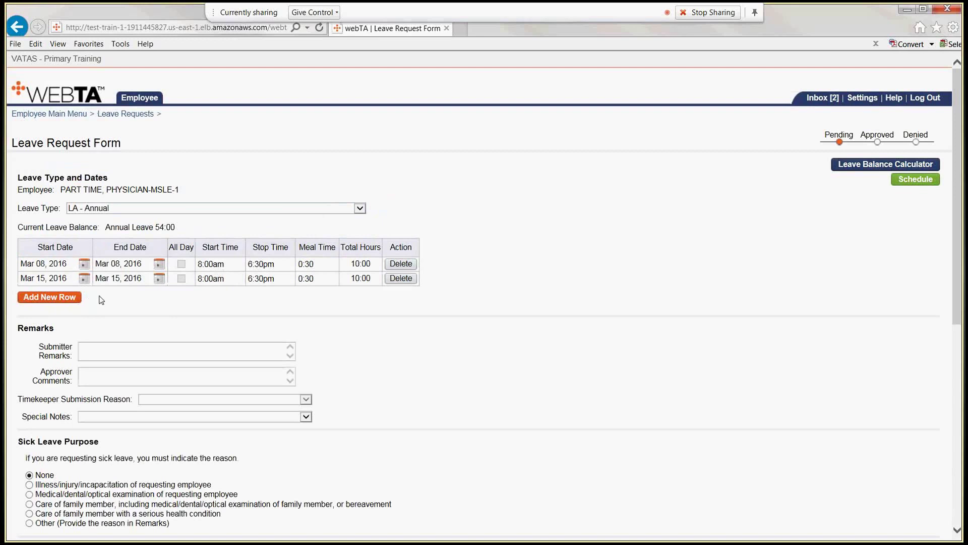
Choose Delete Request at the bottom of the pending Leave Request Form
scroll(97, 304, down, 3)
scroll(101, 300, down, 4)
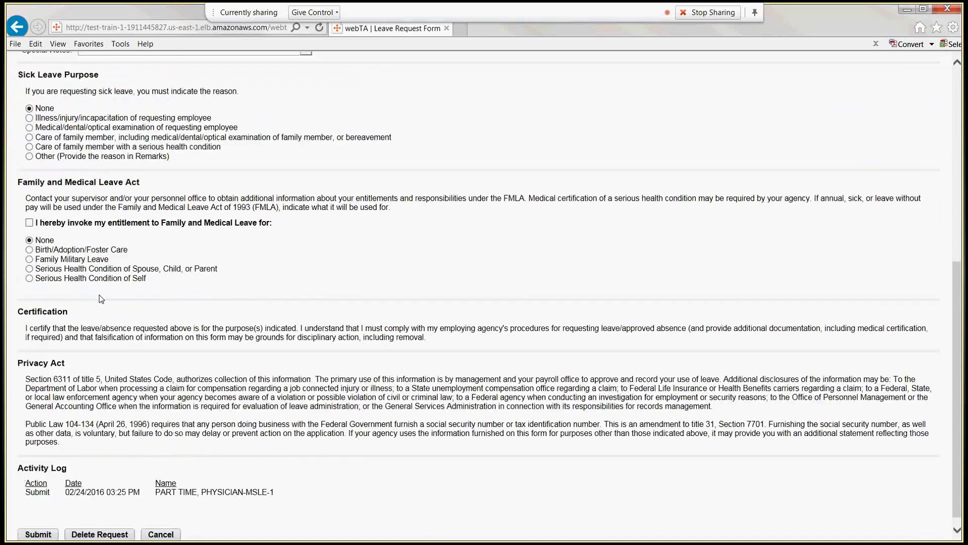
scroll(101, 299, up, 1)
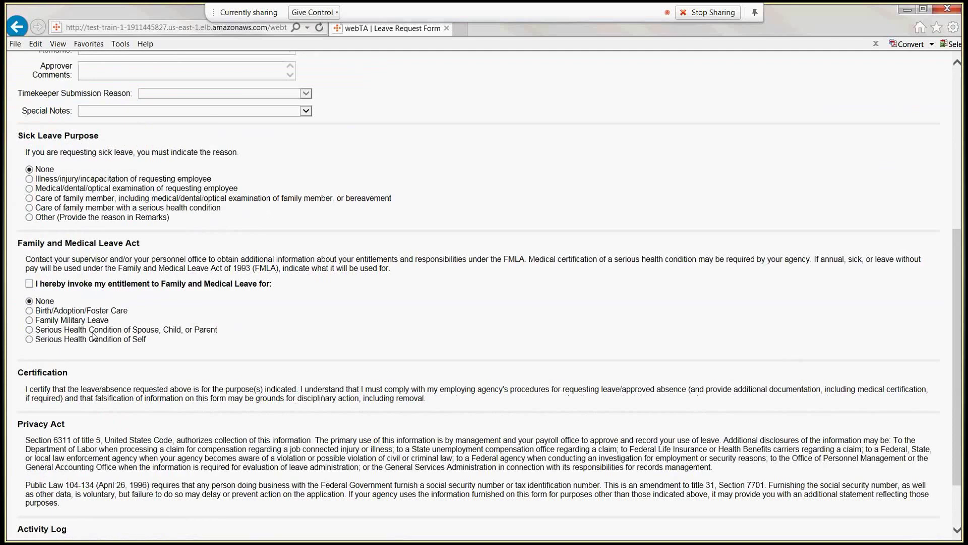
scroll(92, 335, down, 2)
click(107, 523)
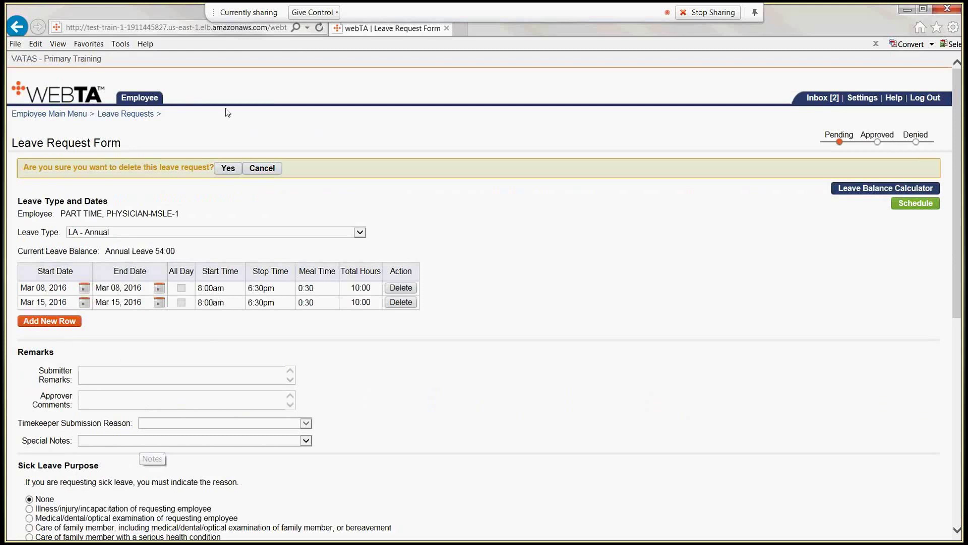
Confirm deleting the pending Mar 08/Mar 15 request, then start a new blank leave request
click(228, 168)
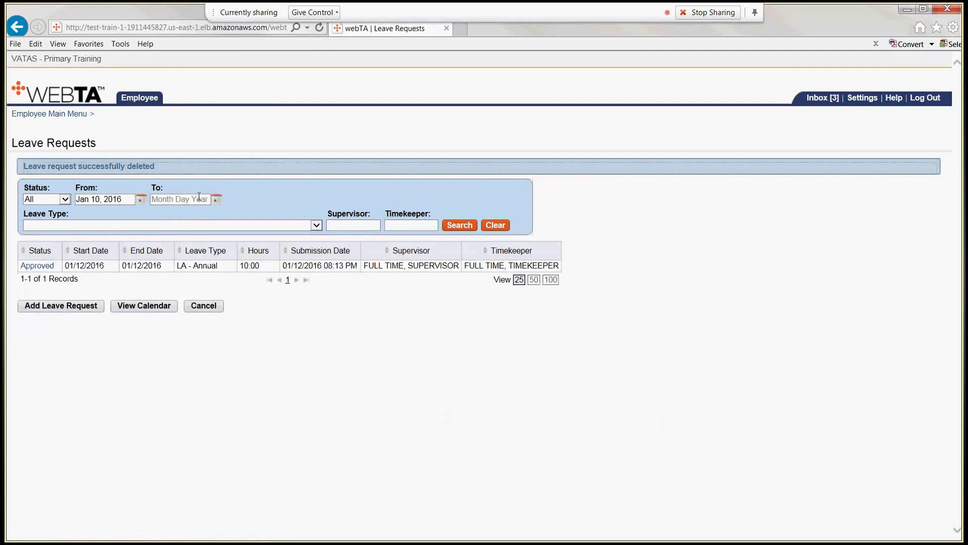
click(66, 306)
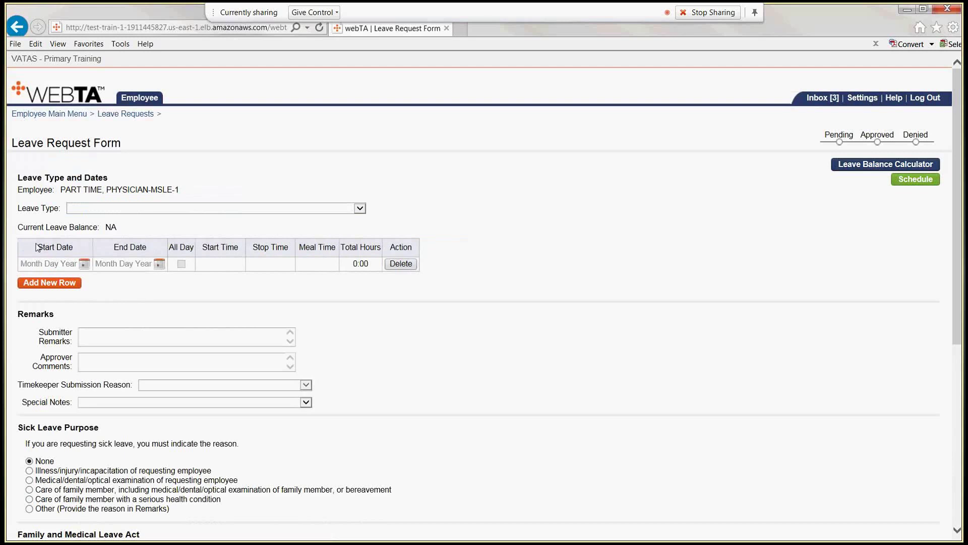
Choose LA - Annual as the leave type, with start and end dates of March 8, 2016
click(360, 209)
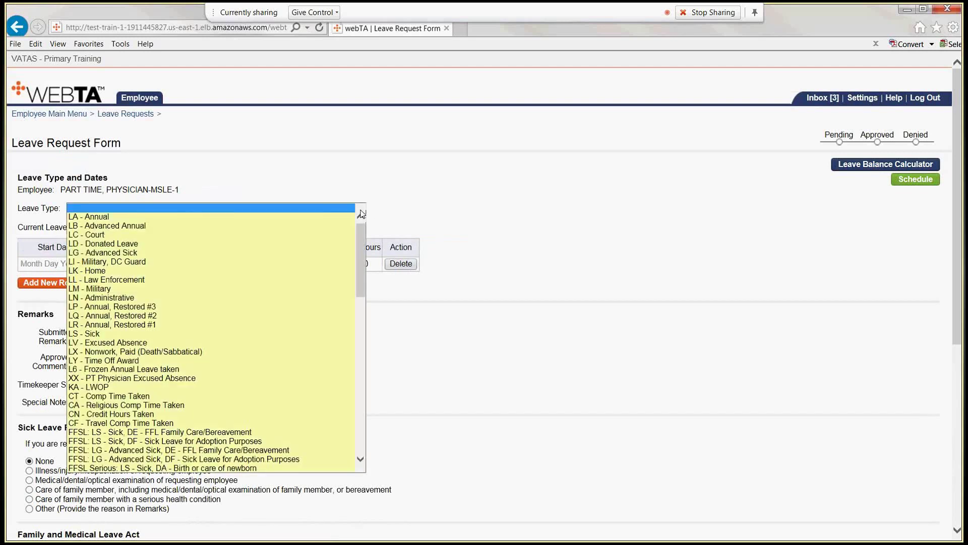
click(78, 220)
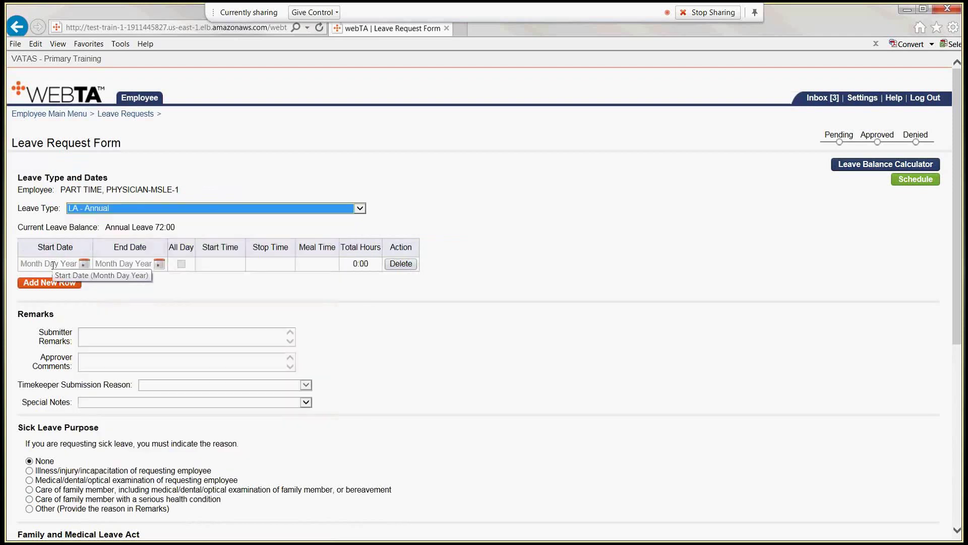
click(53, 264)
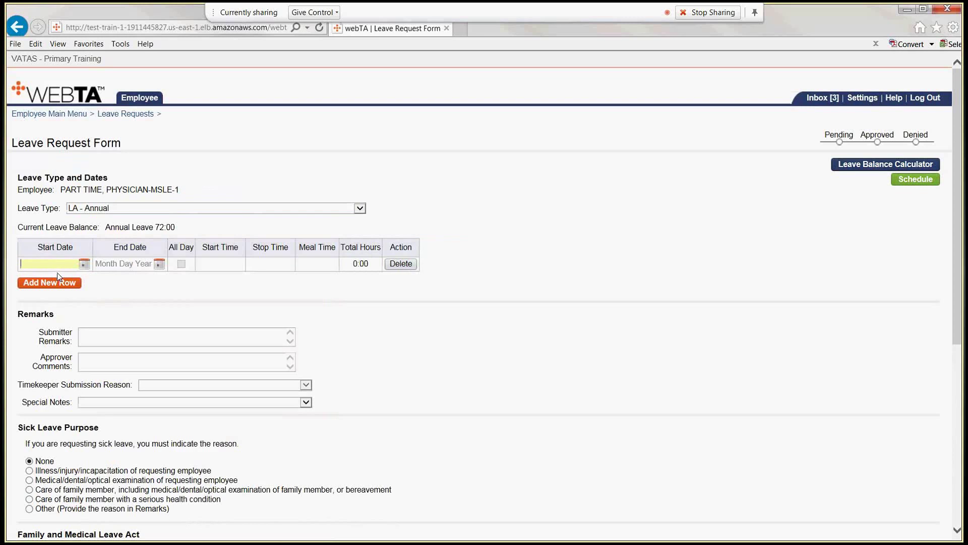
click(85, 264)
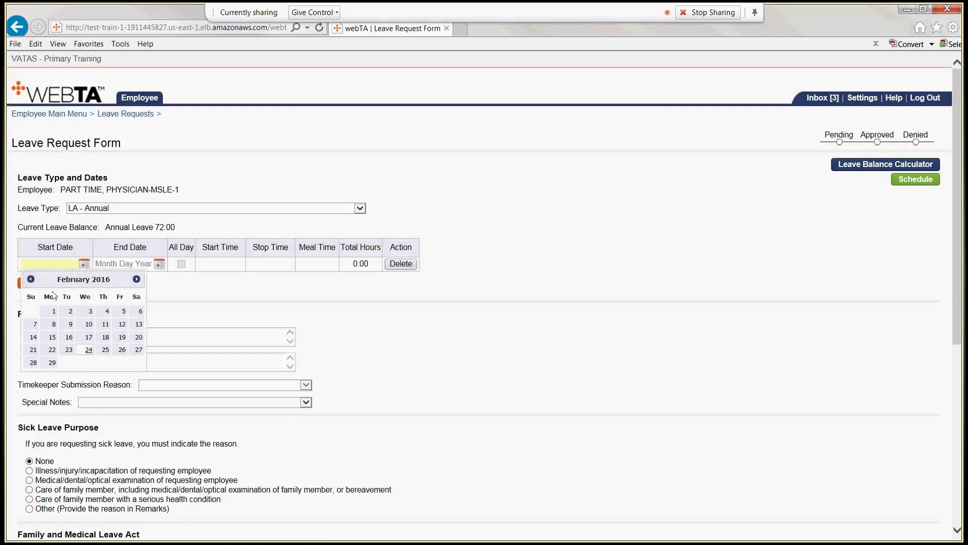
click(136, 279)
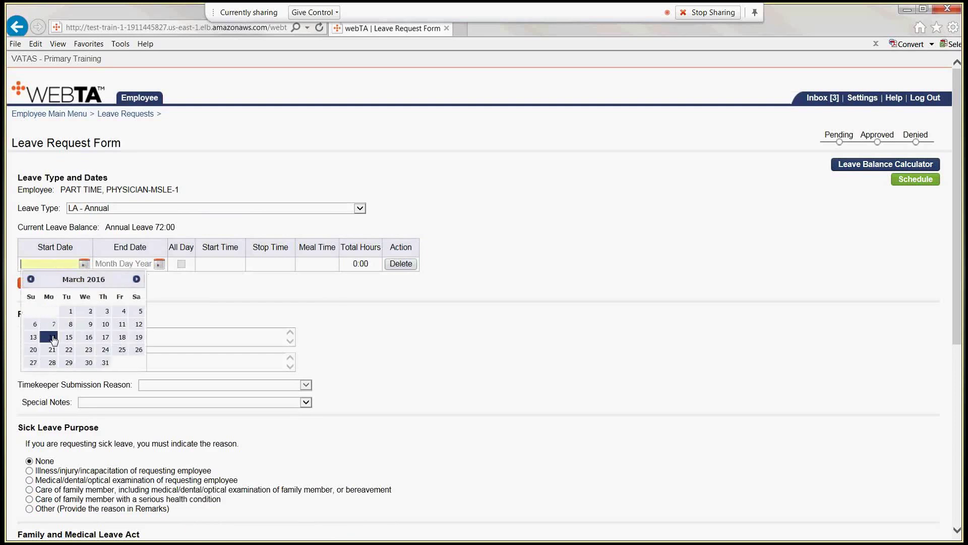
click(70, 323)
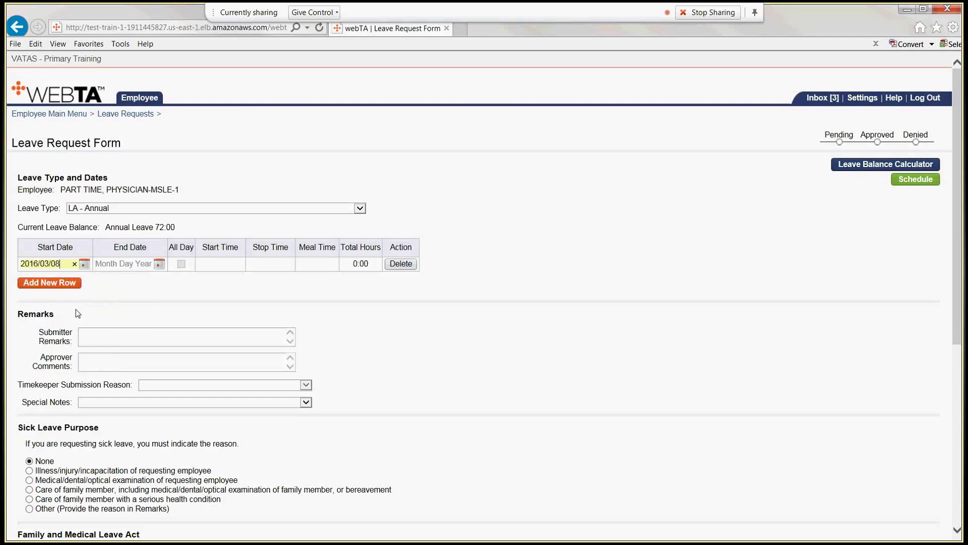
click(138, 267)
key(Tab)
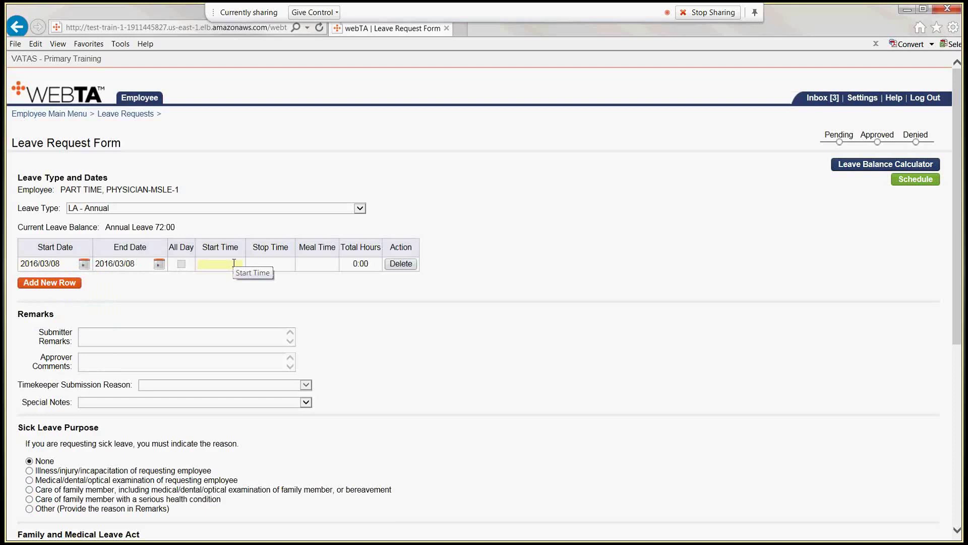
Enter an 8:00am start time and a 6:30pm stop time on the March 8 leave row
text(8)
key(Tab)
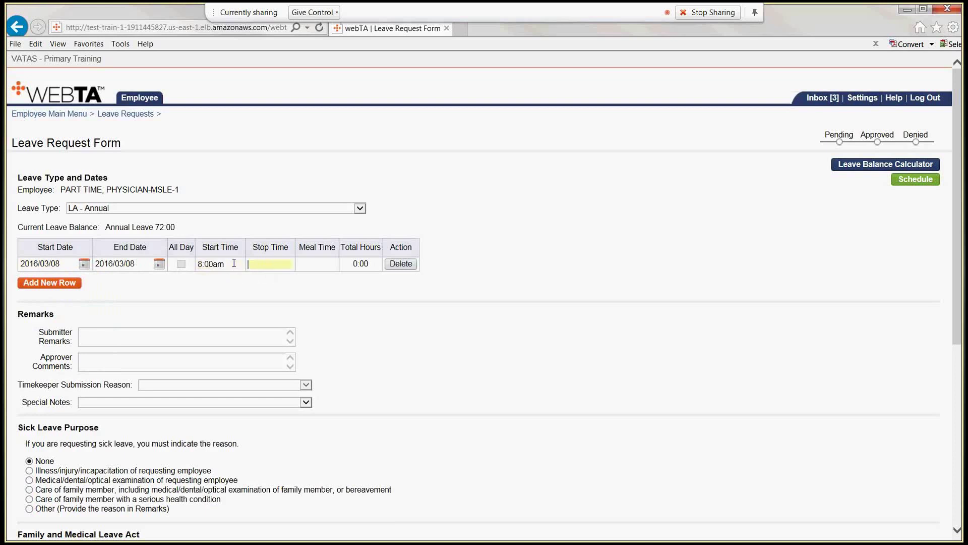
text(1630)
drag(256, 263, 251, 261)
text(8)
key(Tab)
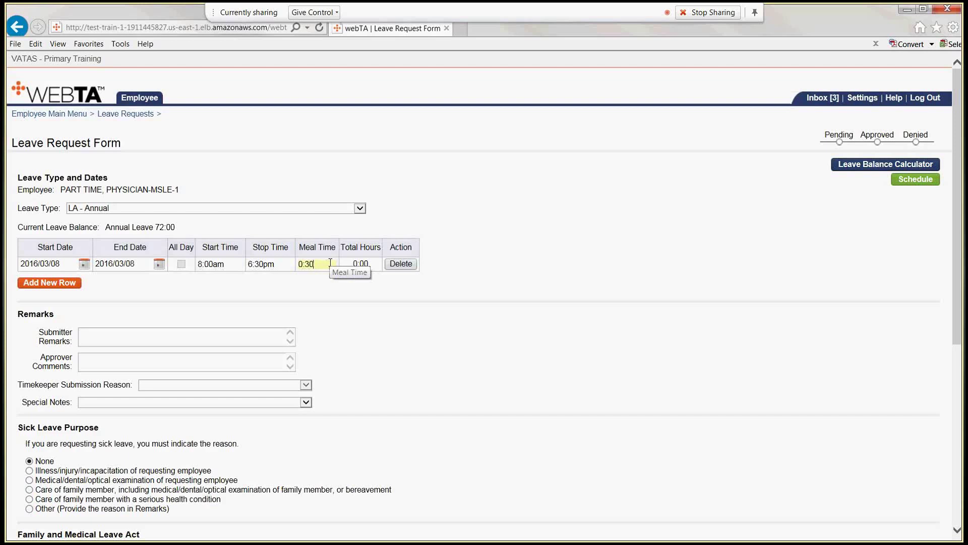
Change the leave row's meal time to 0:30
key(BackSpace)
key(BackSpace)
key(BackSpace)
key(BackSpace)
click(367, 324)
click(327, 262)
text(:30)
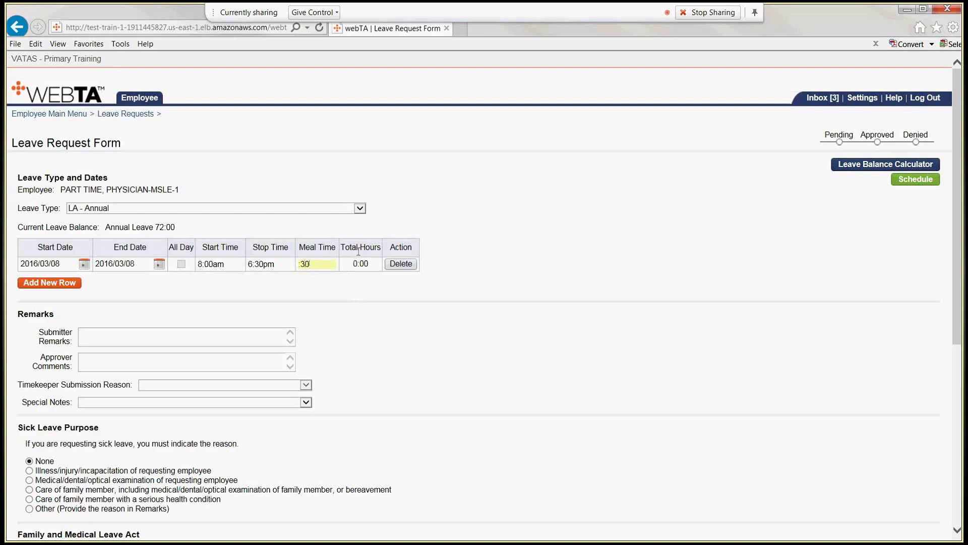
key(Tab)
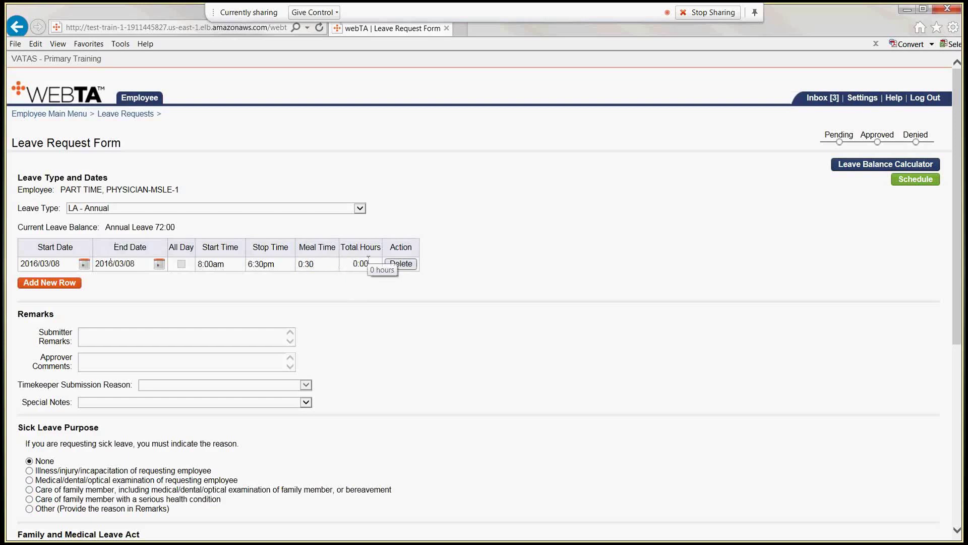
scroll(369, 260, down, 3)
scroll(368, 263, down, 3)
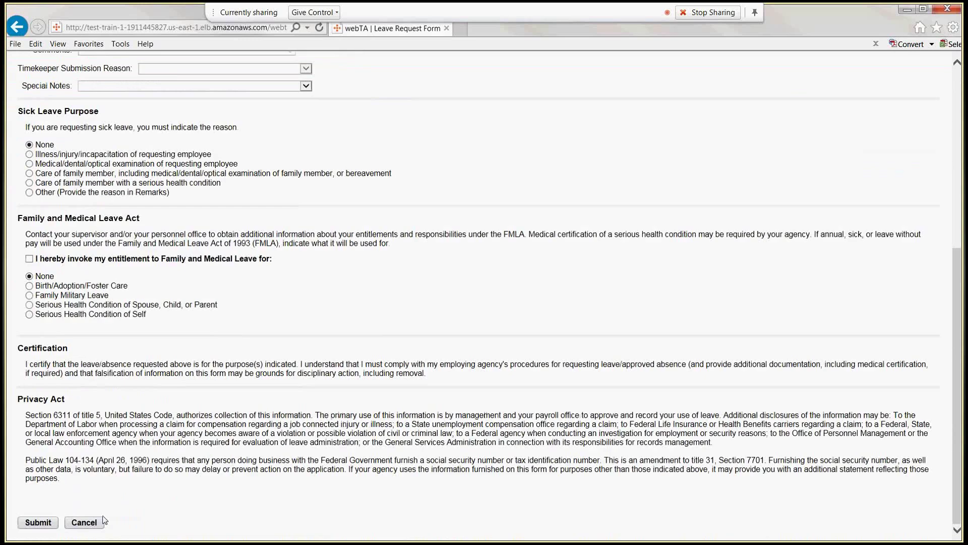
Submit the March 8 leave, then add a new leave row dated March 15, 2016
click(37, 523)
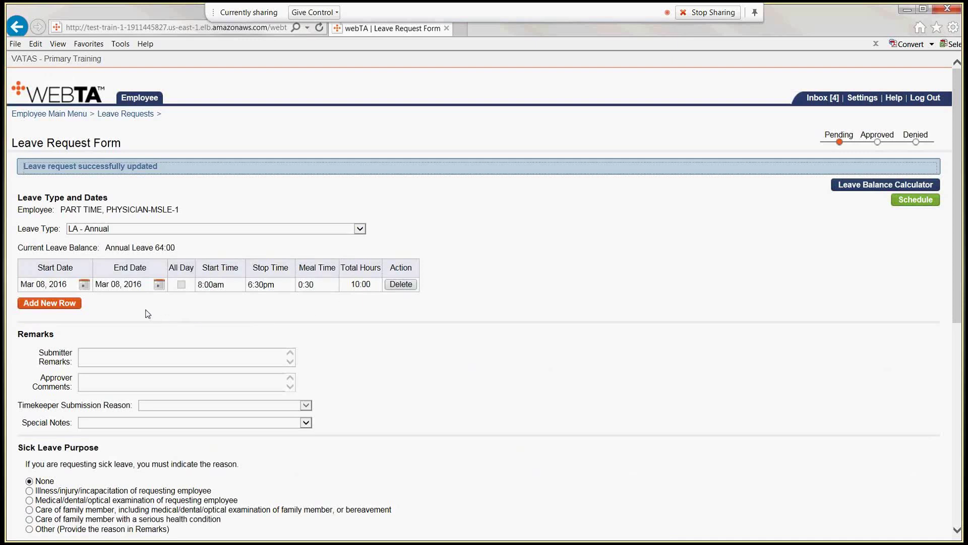
click(49, 305)
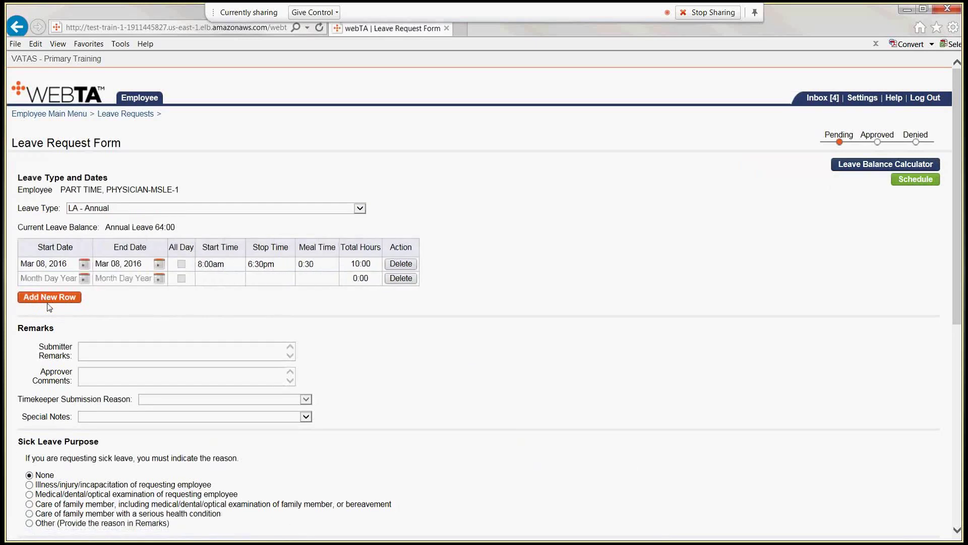
click(84, 280)
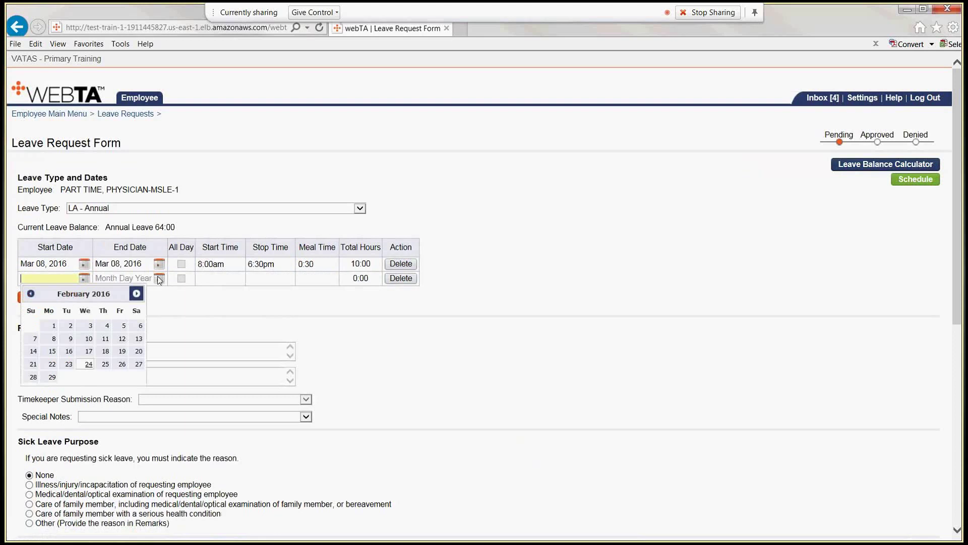
click(137, 293)
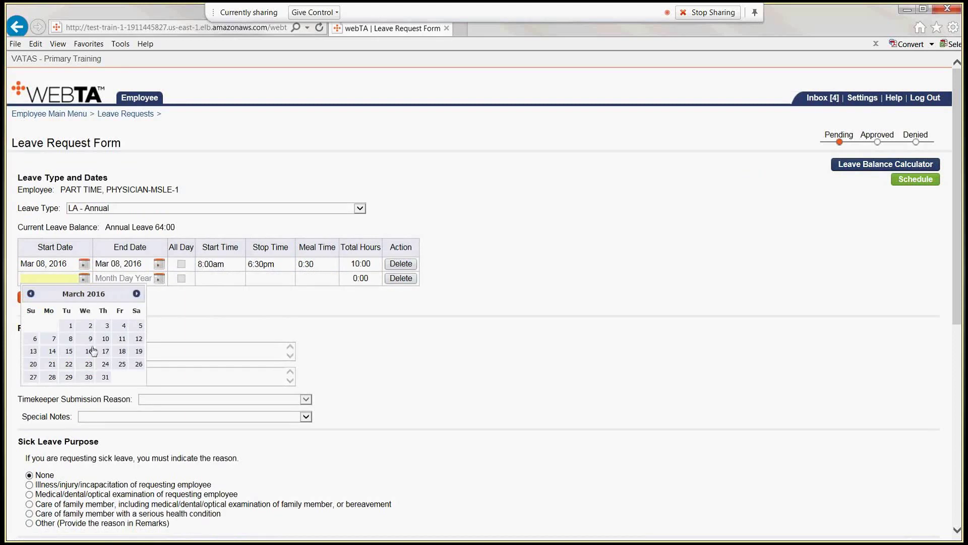
click(68, 351)
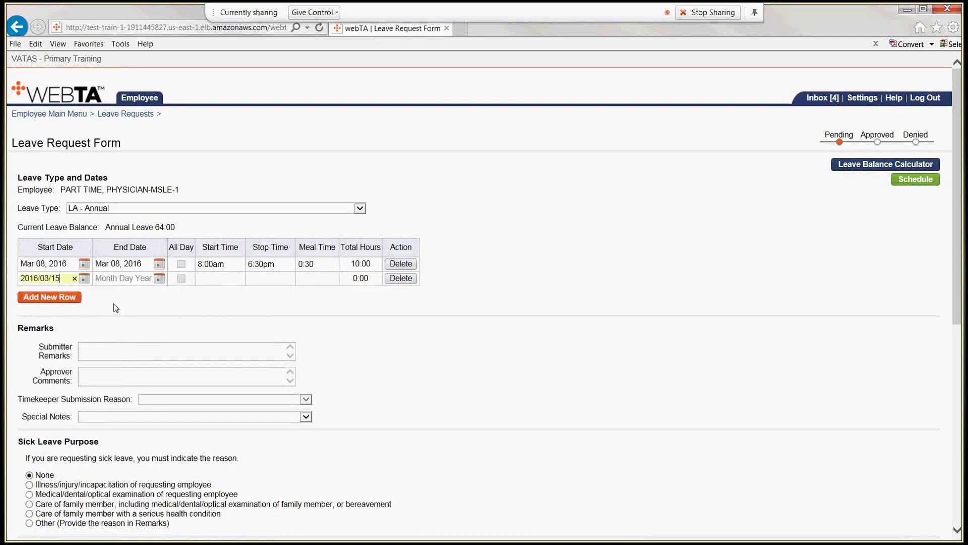
Give the March 15 row an 8:00am start and a 6:30pm stop time
key(Tab)
key(Tab)
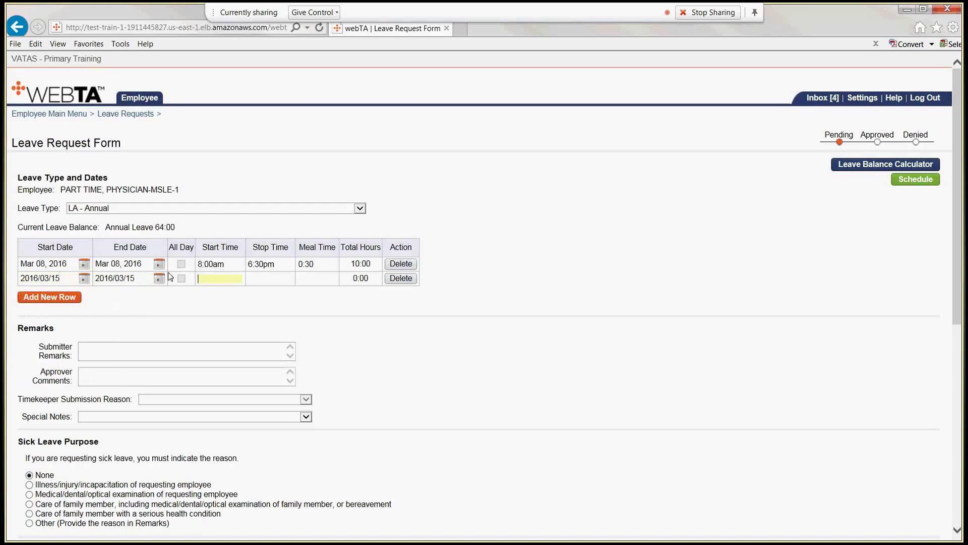
text(8)
key(Tab)
text(1830)
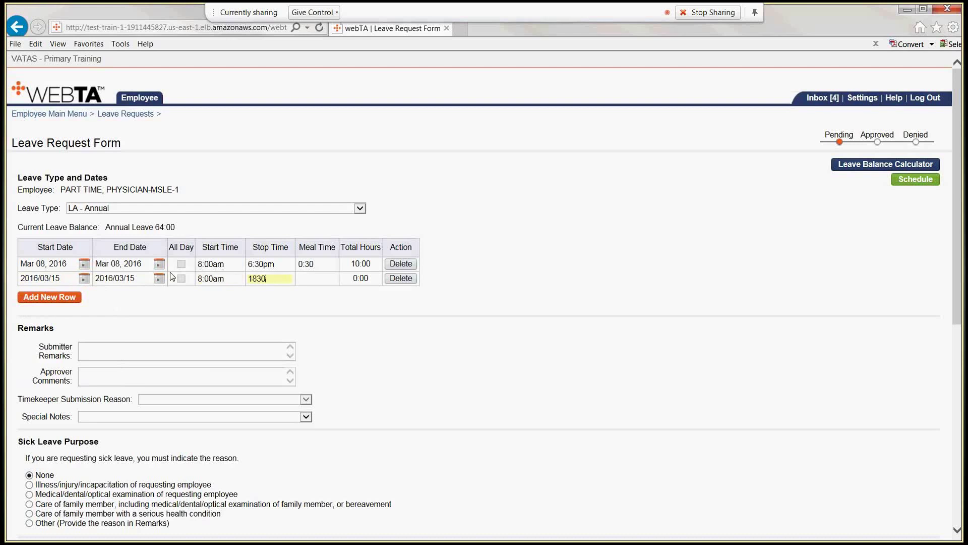
key(Tab)
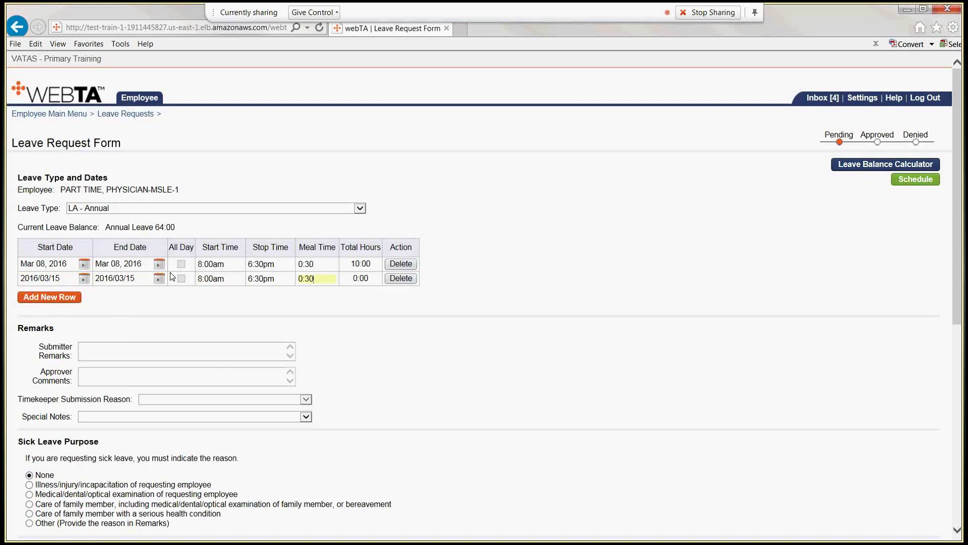
scroll(172, 277, down, 3)
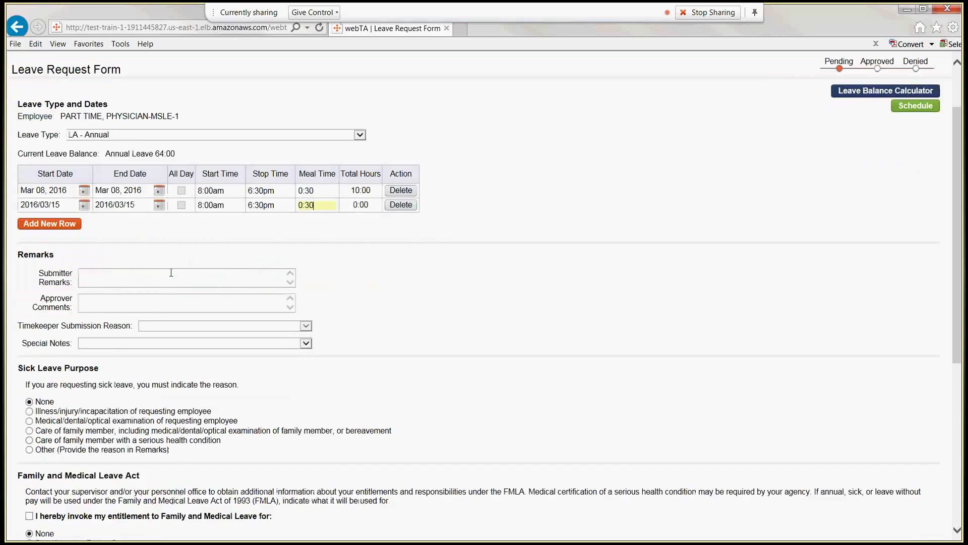
scroll(171, 275, down, 5)
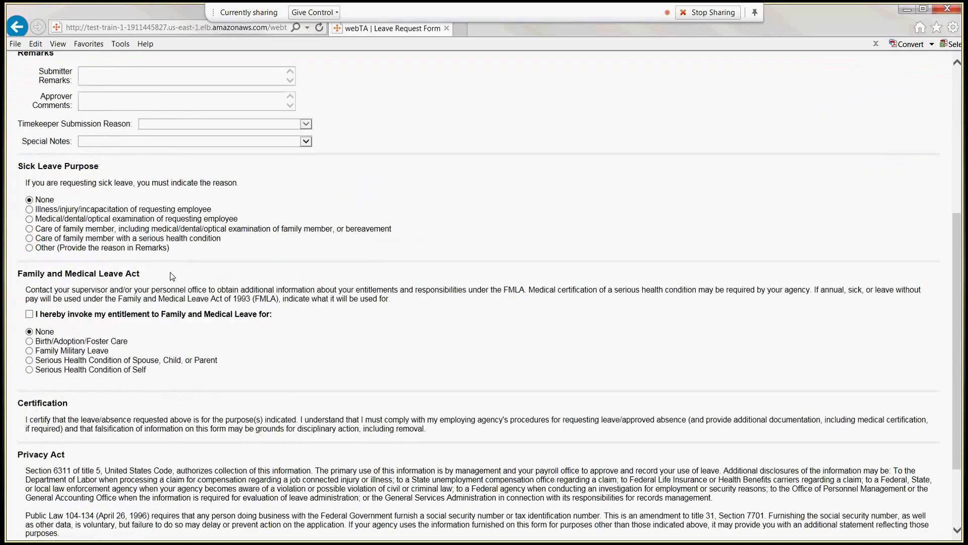
scroll(171, 276, down, 3)
Submit the March 8 and March 15 leave days, then go back to the Leave Requests list
click(38, 523)
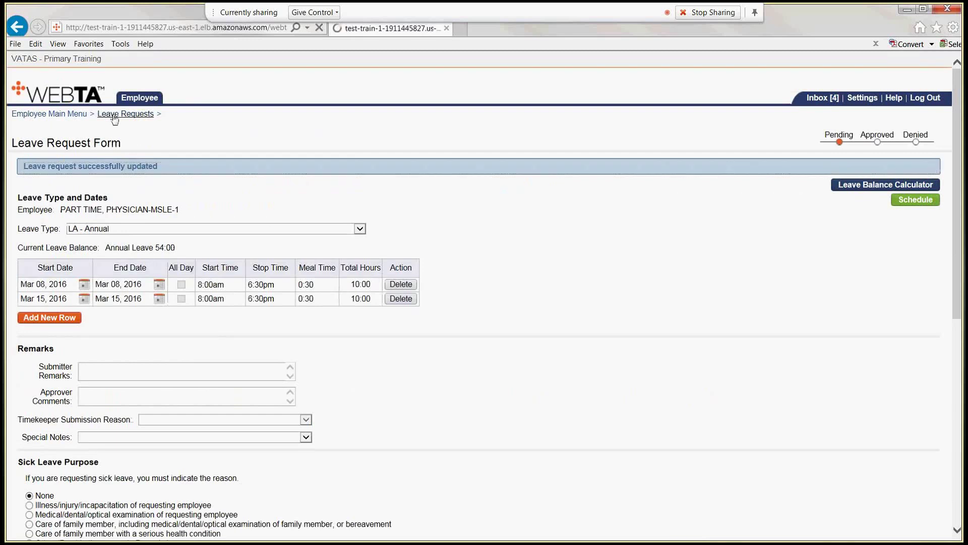
click(117, 114)
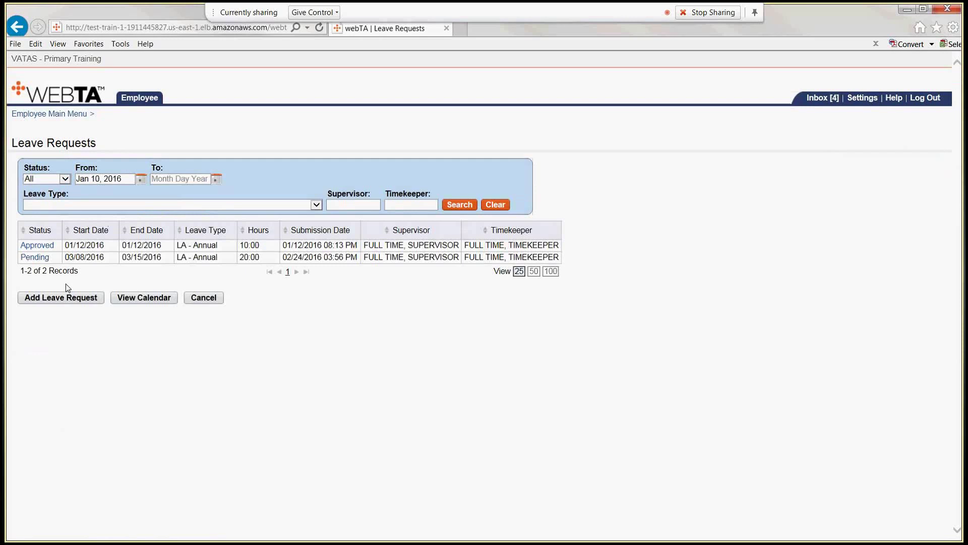
Check the leave Request Calendar for July 2016, then go back to the Employee Main Menu
click(135, 299)
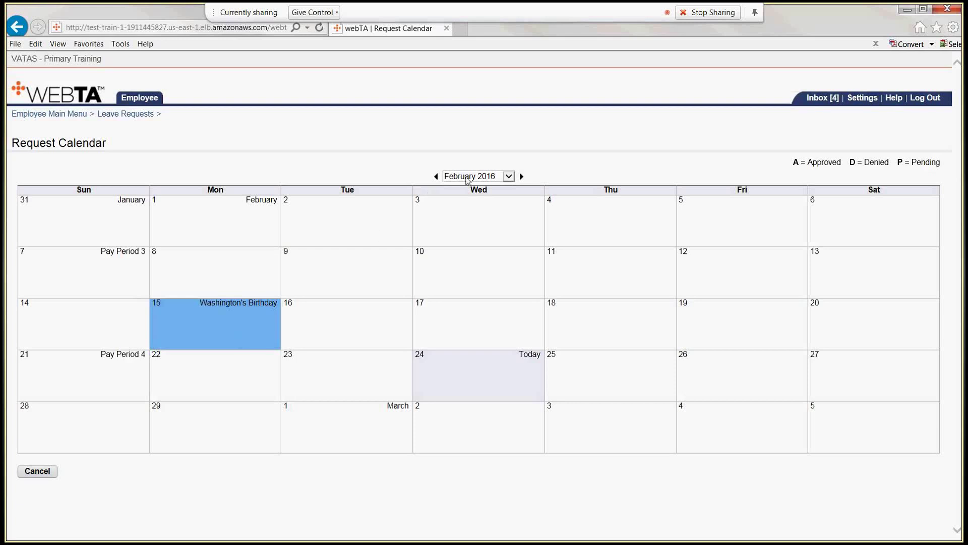
click(509, 177)
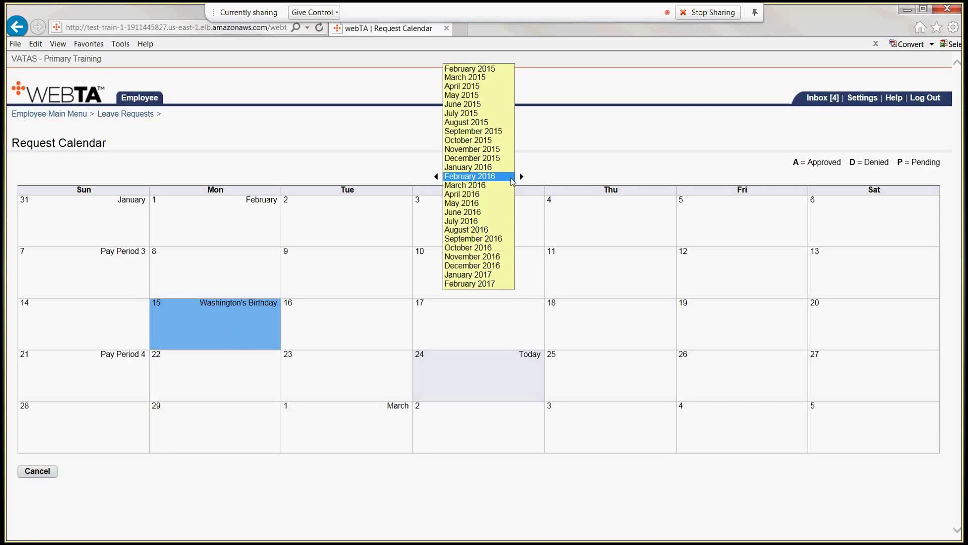
click(477, 223)
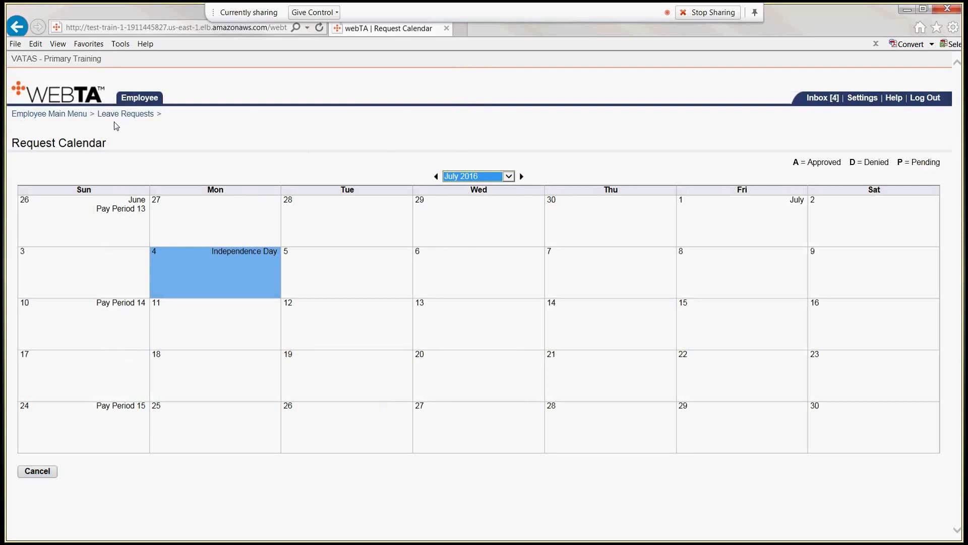
click(79, 115)
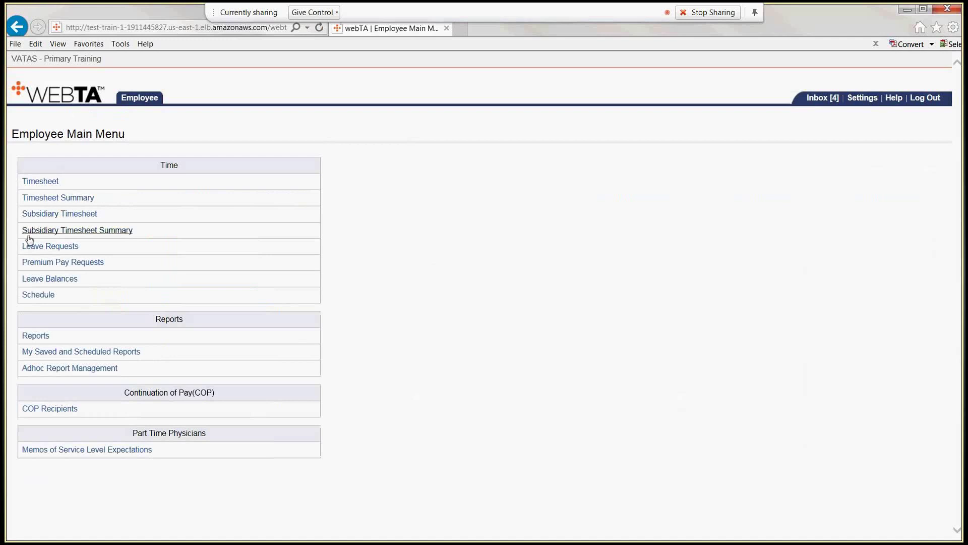
In the Subsidiary Timesheet, delete Thursday 02/25's 8:00am–2:00pm regular entry
click(34, 215)
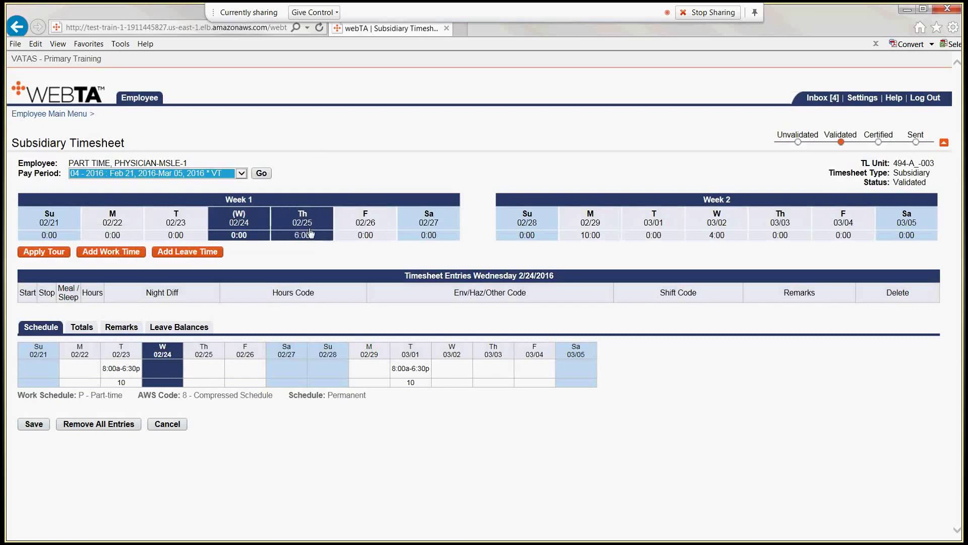
click(310, 233)
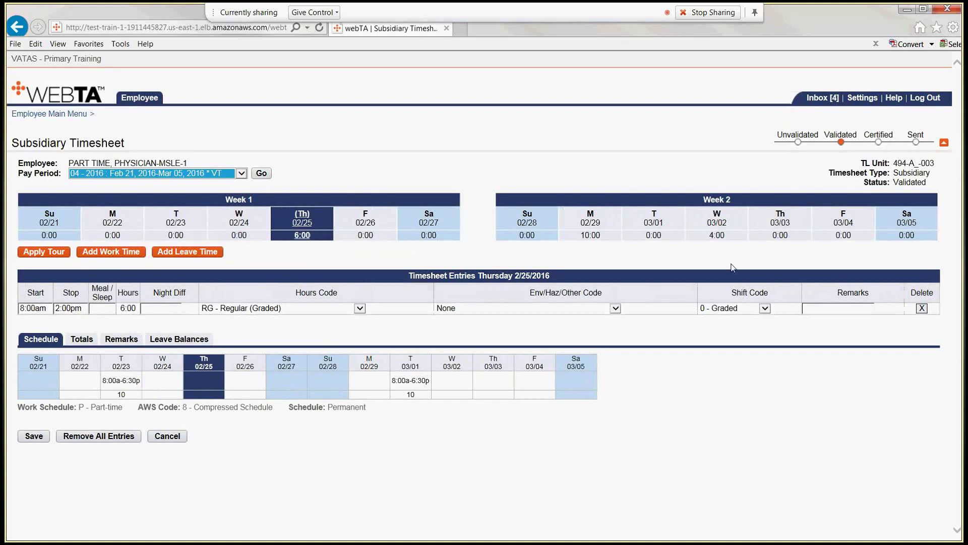
click(923, 309)
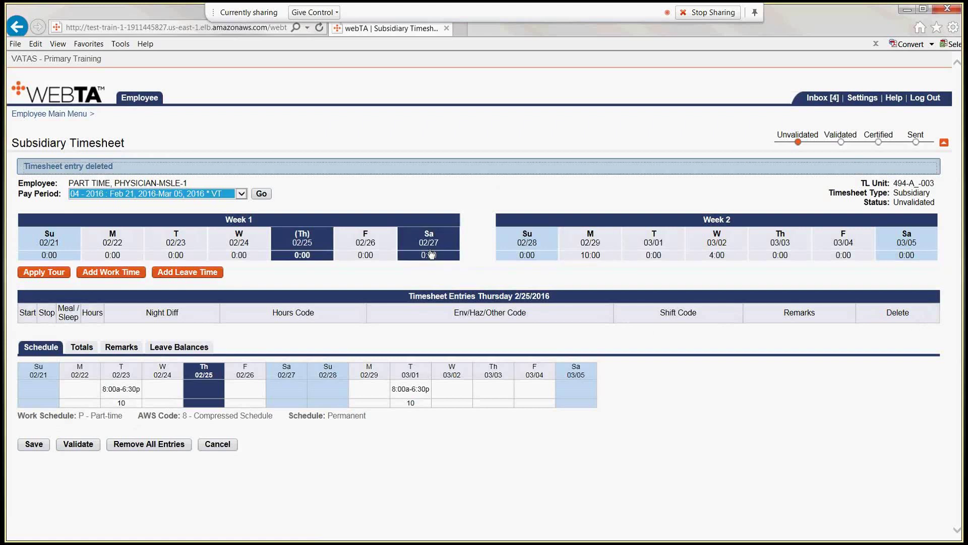
Add and save a Friday 02/26 entry from 8:00am to 2:00pm, coded RG - Regular (Graded)
click(364, 255)
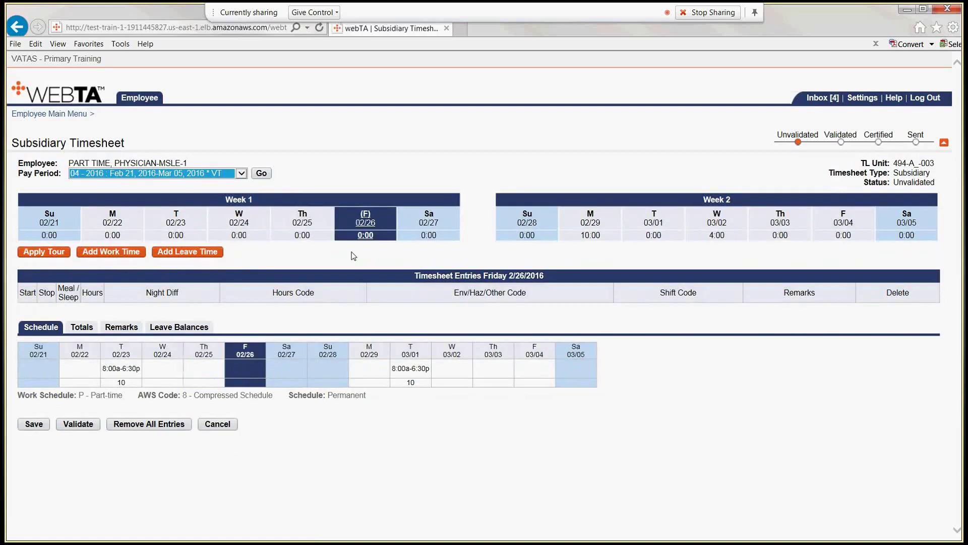
click(98, 252)
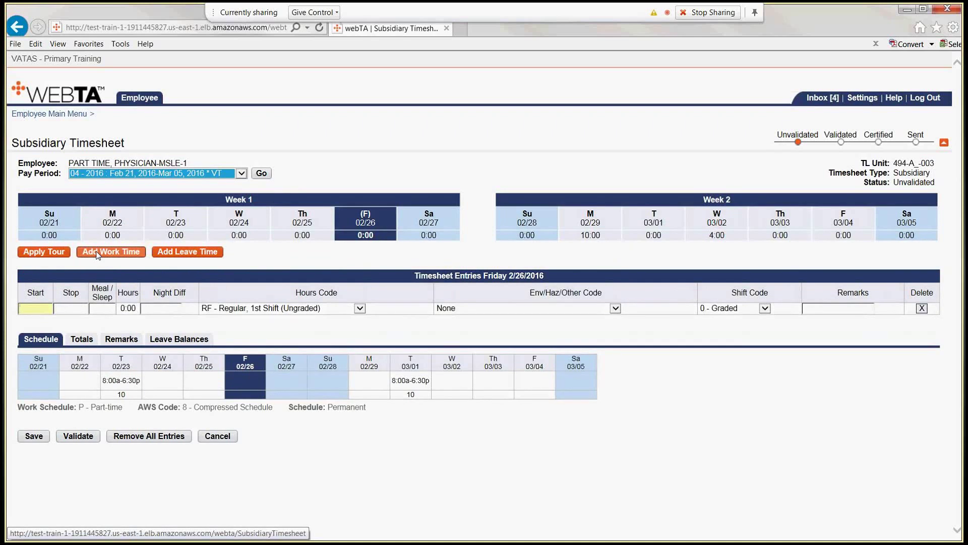
text(8)
key(Tab)
text(2pm)
key(Tab)
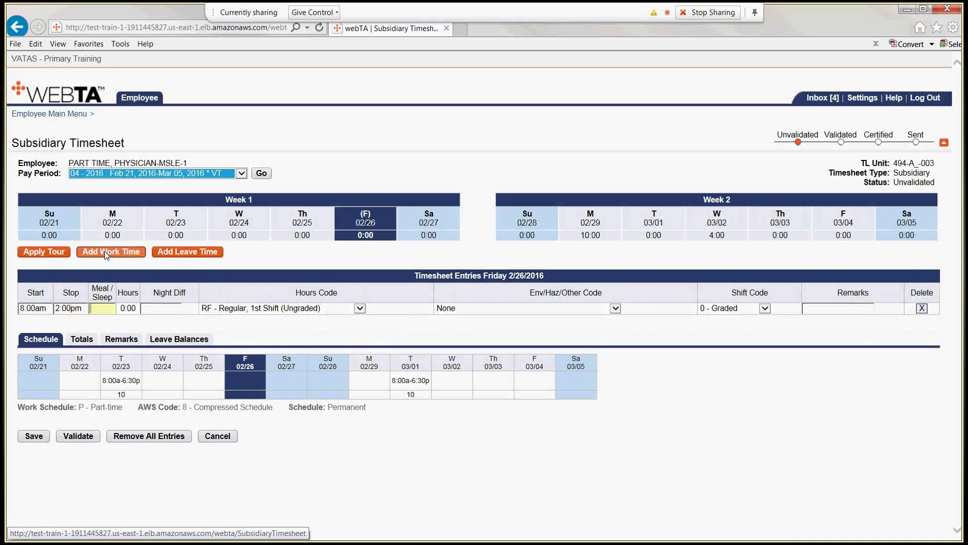
key(Tab)
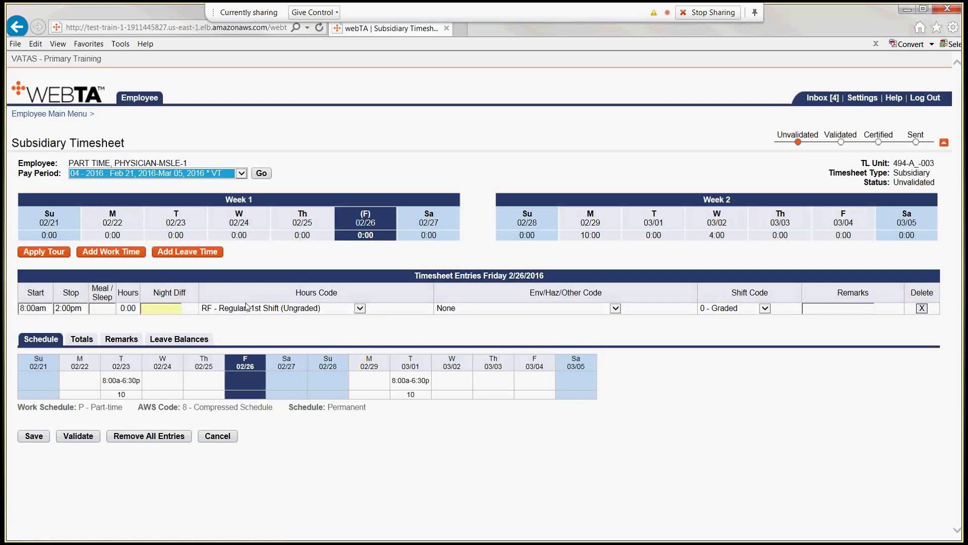
click(361, 309)
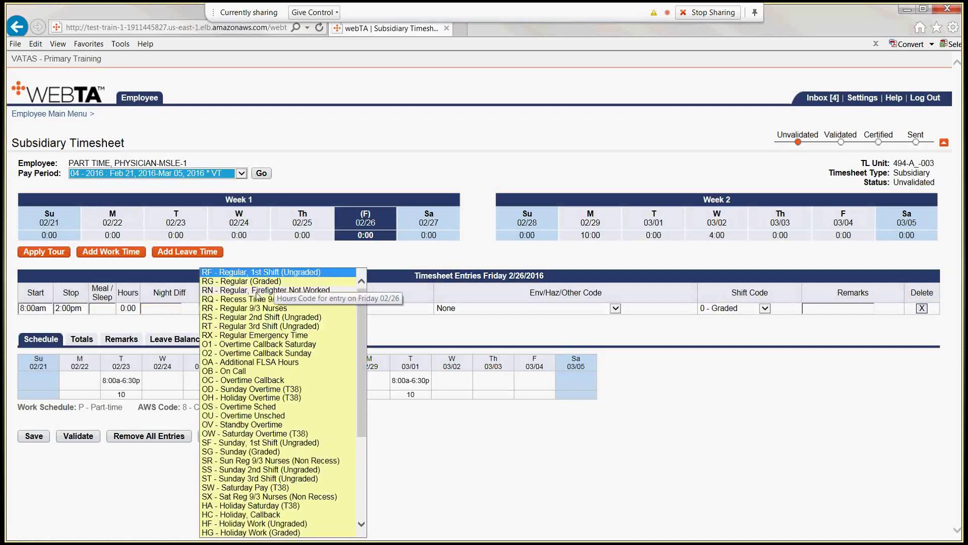
click(258, 281)
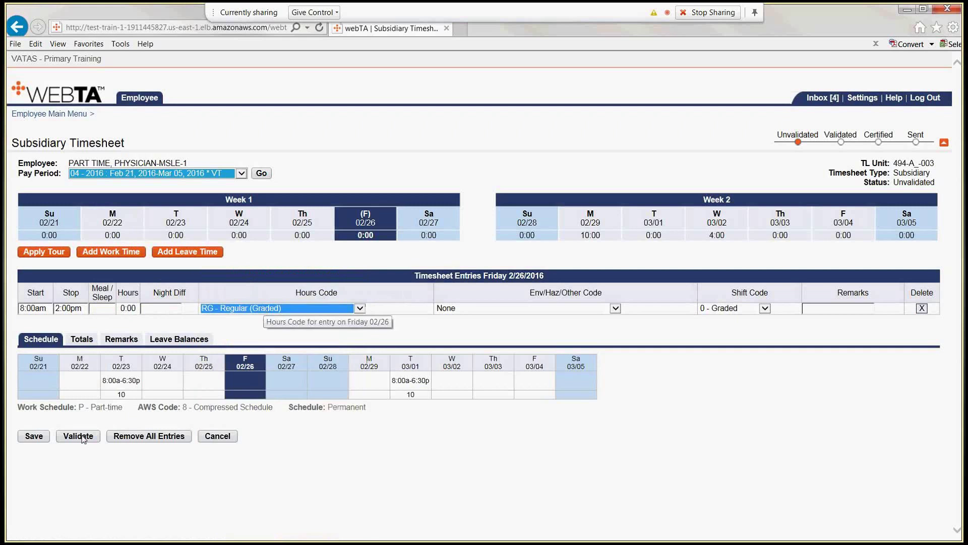
click(34, 438)
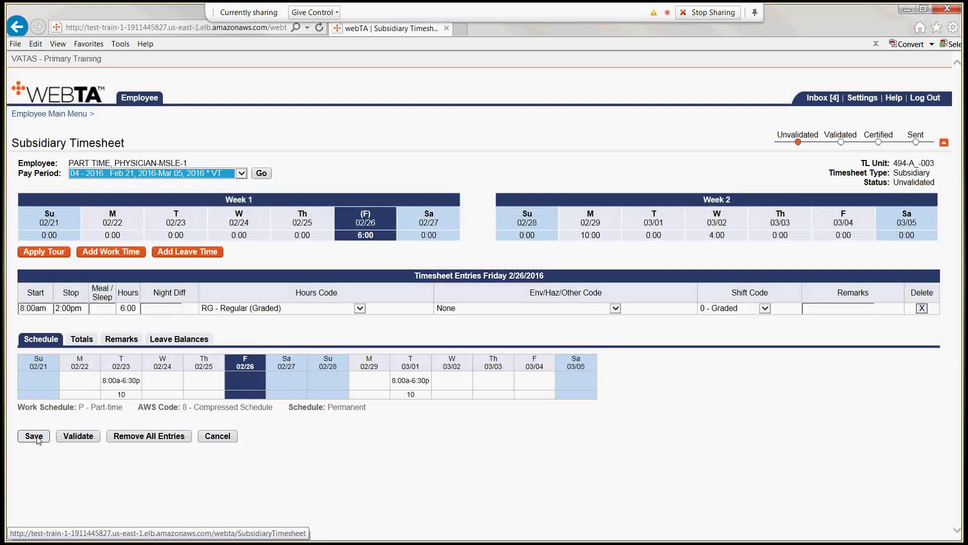
Delete Monday 02/29's 10-hour entry, then select Tuesday 03/01
click(583, 222)
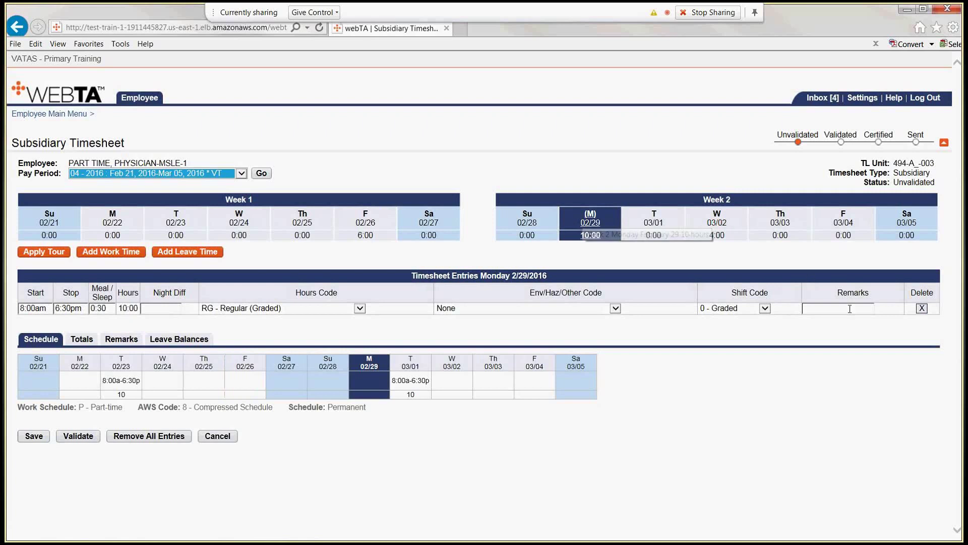
click(922, 308)
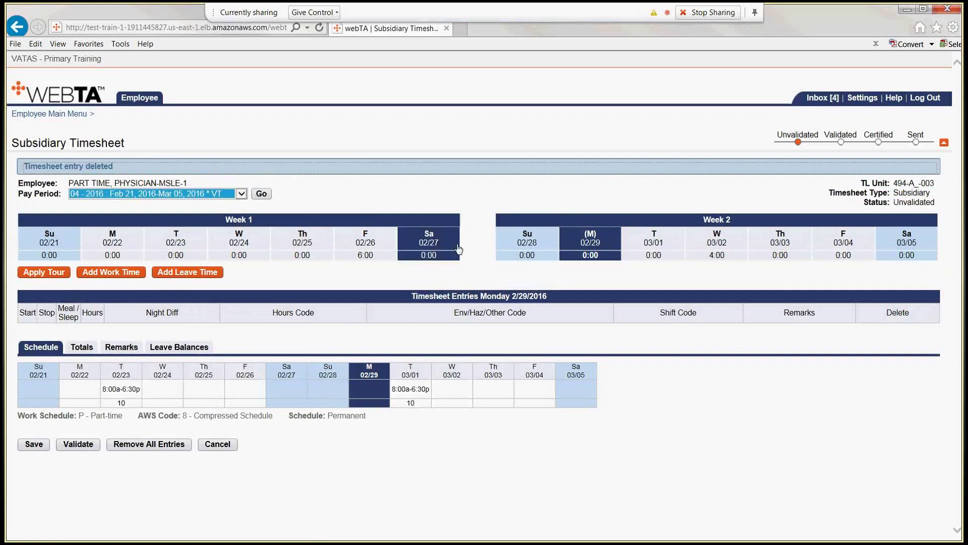
click(650, 246)
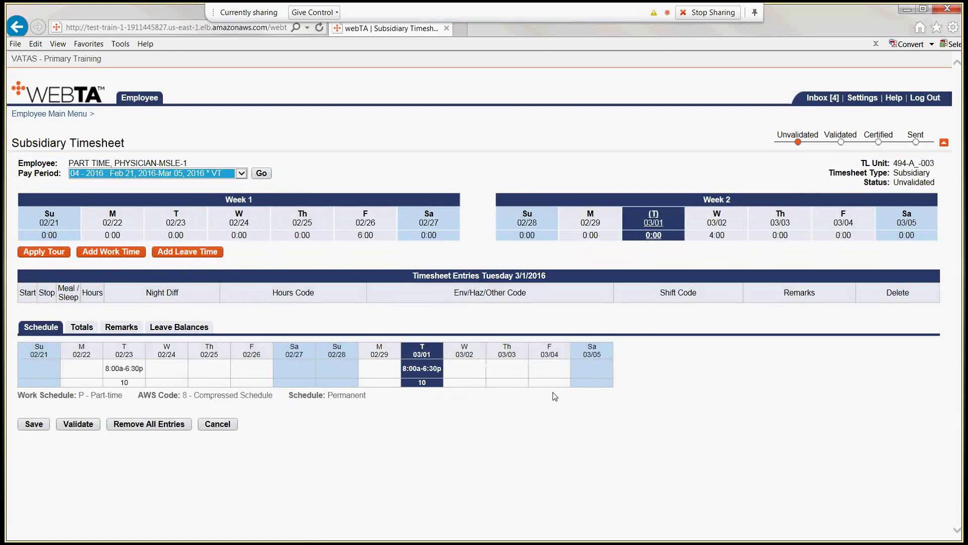
mouse_move(414, 367)
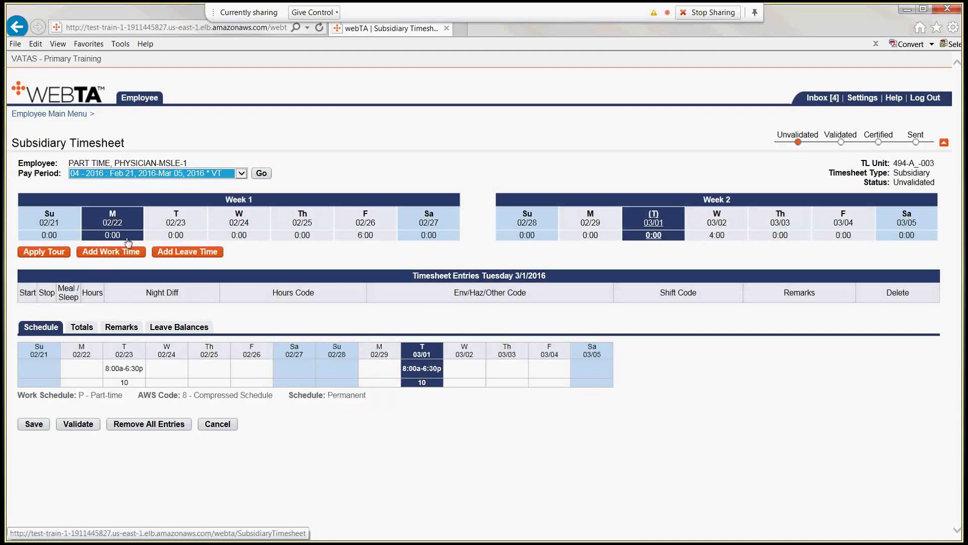
Apply the scheduled tour to Tuesday 03/01 for 10:00 hours, then open Wednesday 03/02's entries
click(29, 255)
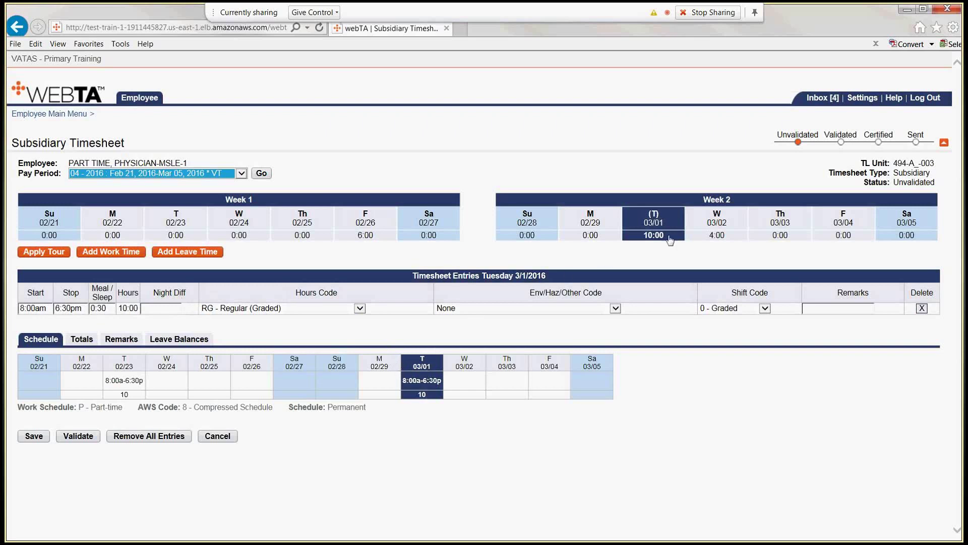
click(716, 218)
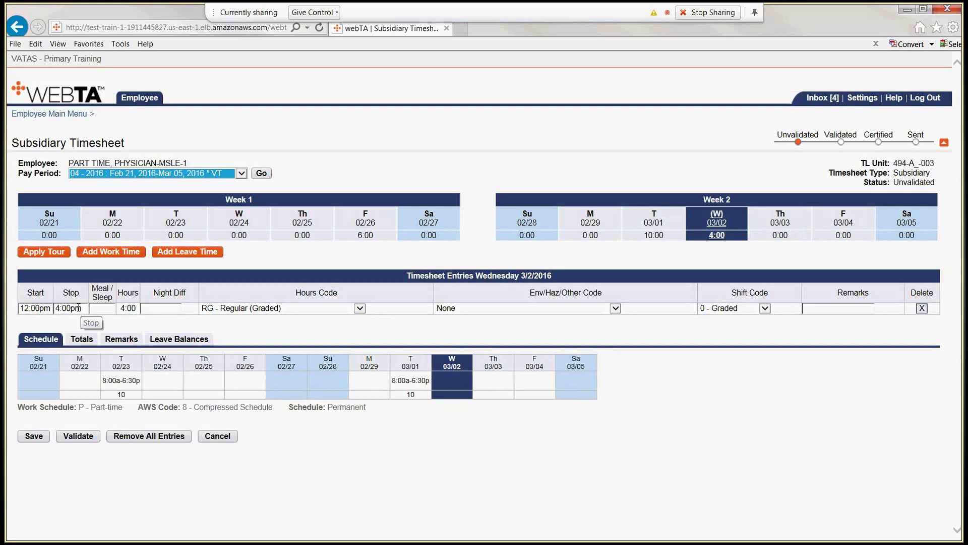
On the Remarks tab, enter 'SCHUDELE TO WORK 20 IN PP 04' as the pay period remark and save
click(130, 340)
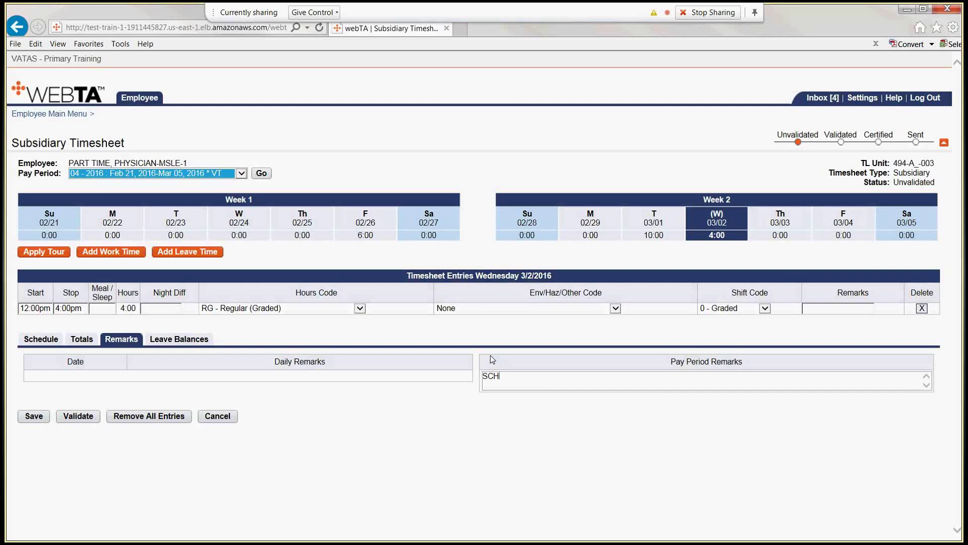
text(E TO WORK 20 IN)
text(PP 04)
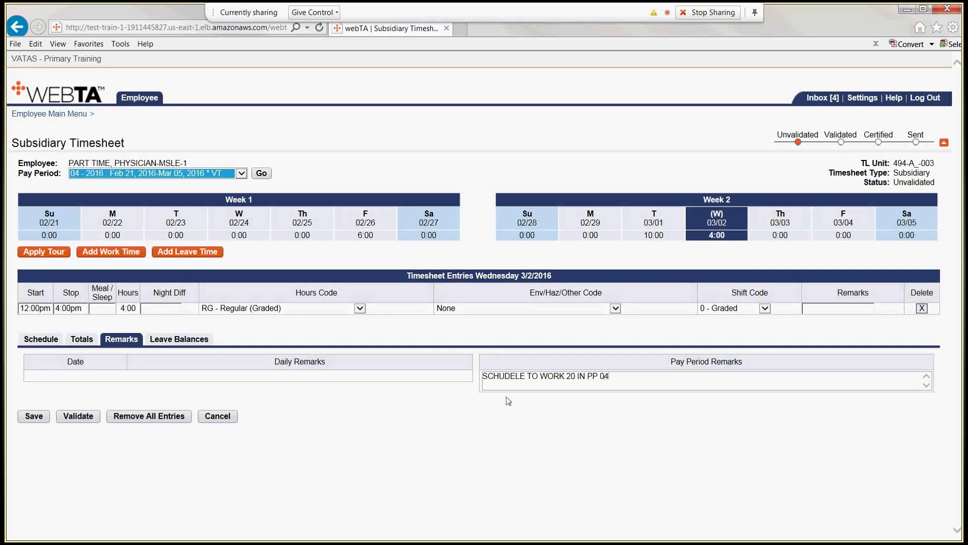
click(28, 418)
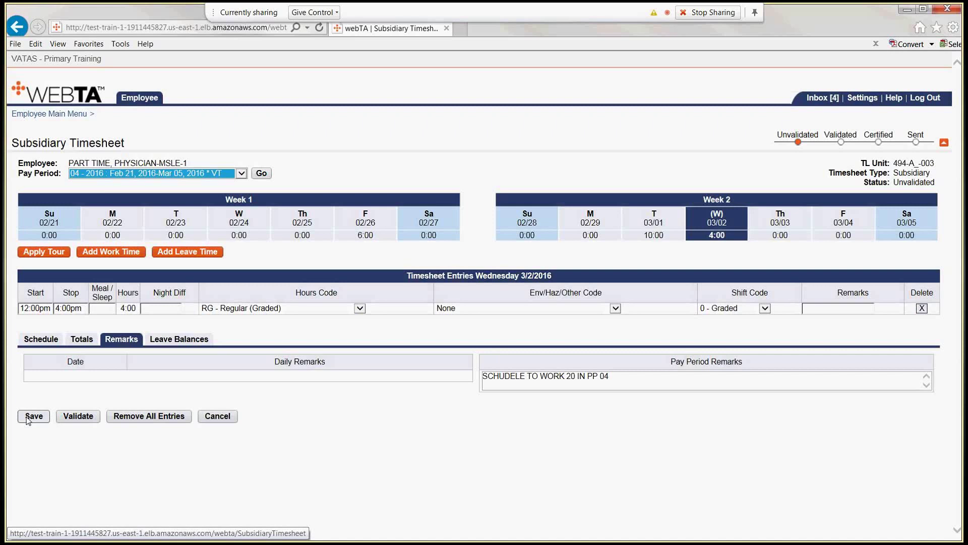
Validate the timesheet and review the summary's 20:00 total, remark and certification statement
click(83, 417)
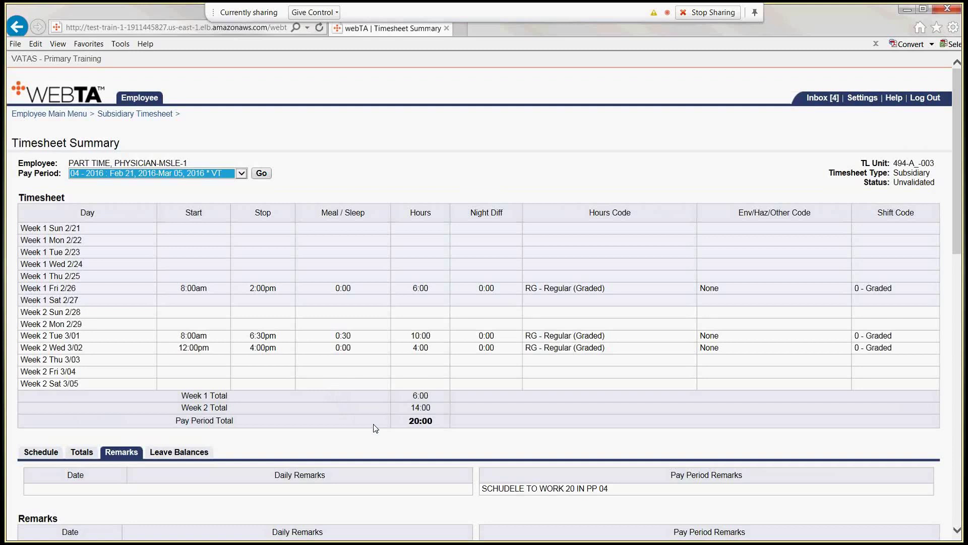
scroll(418, 428, down, 2)
scroll(419, 428, down, 4)
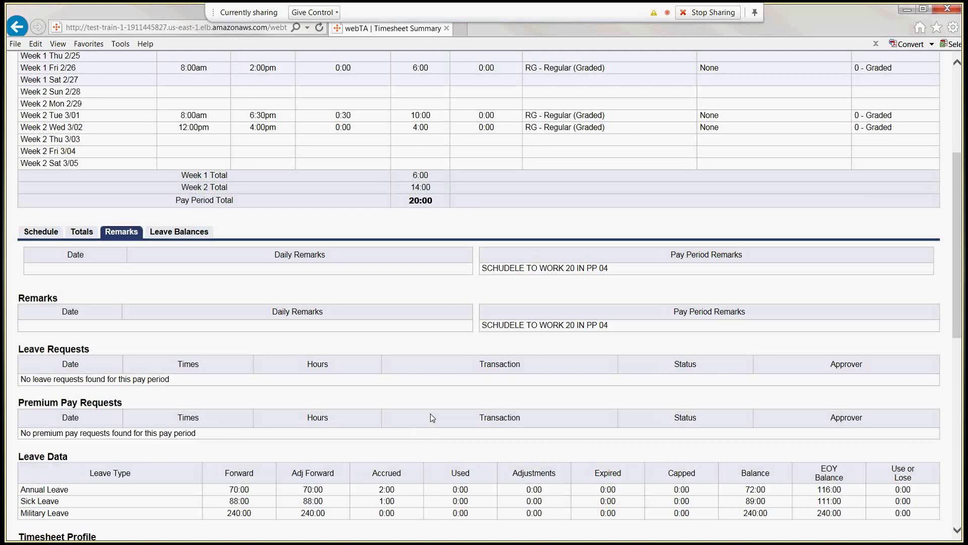
scroll(433, 418, down, 1)
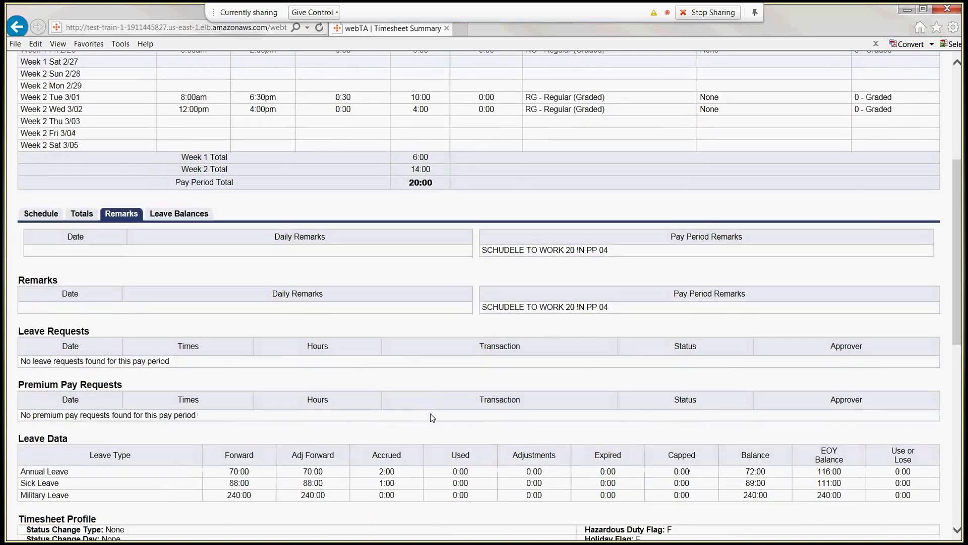
scroll(432, 418, down, 3)
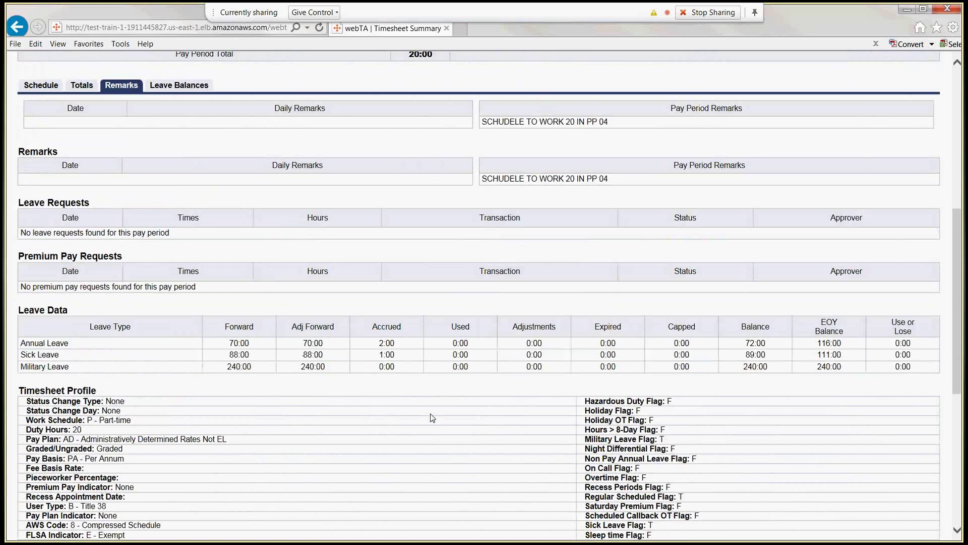
scroll(432, 417, down, 3)
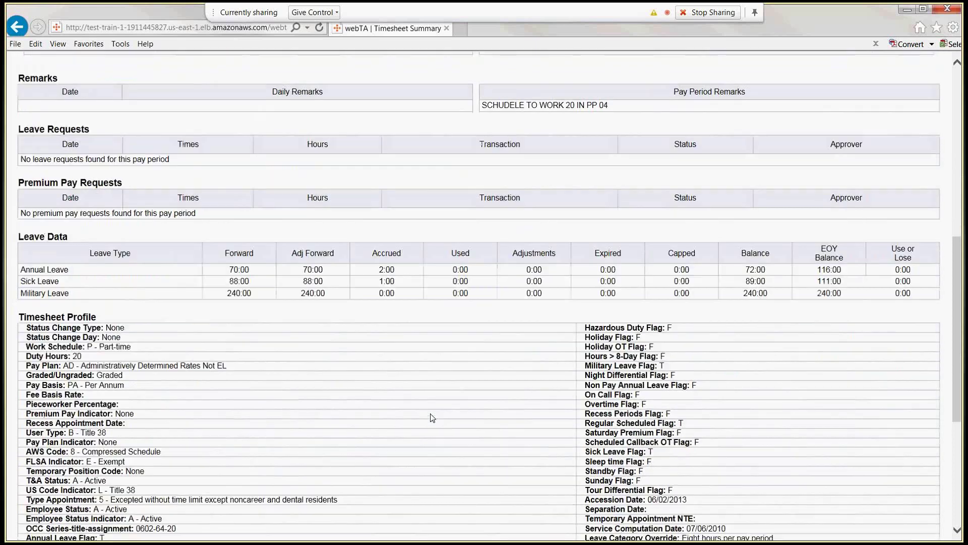
scroll(433, 418, down, 6)
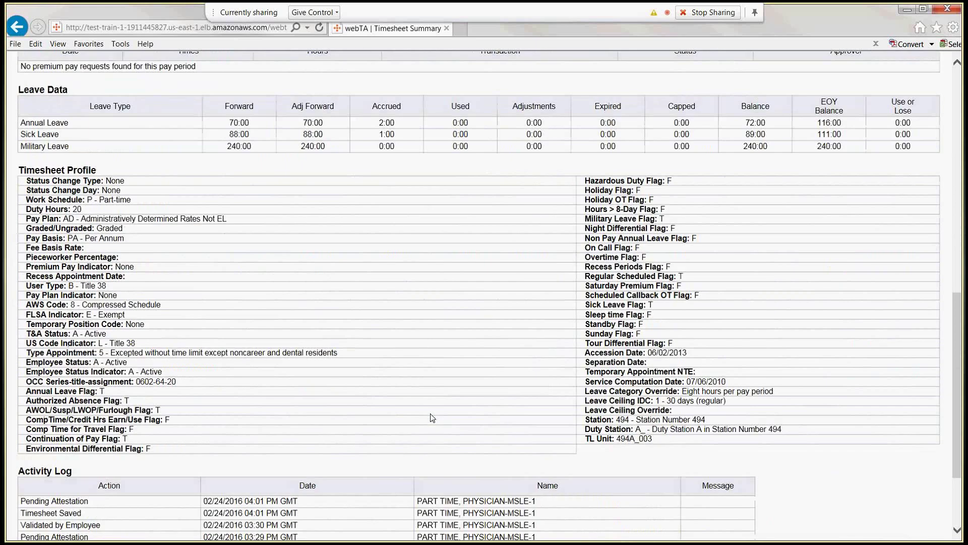
scroll(432, 418, down, 3)
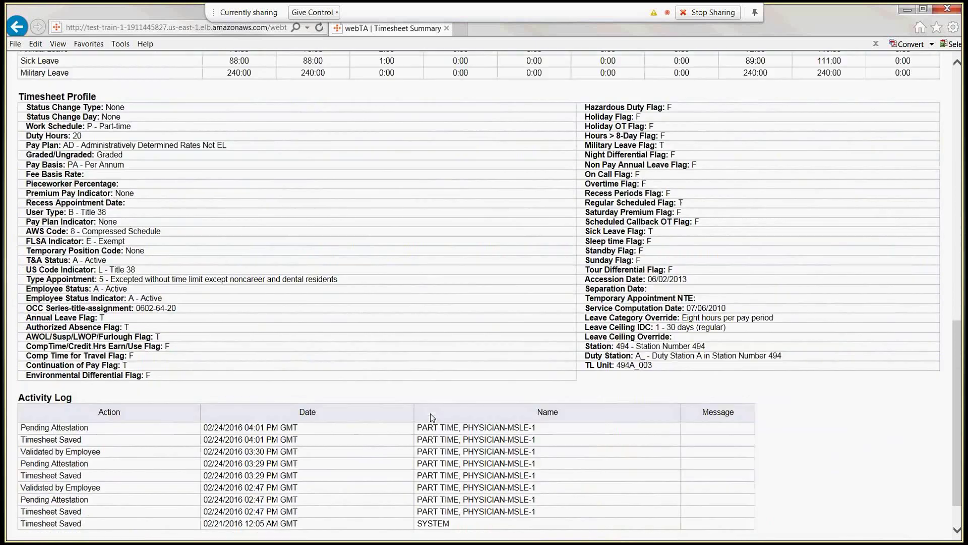
scroll(432, 418, down, 2)
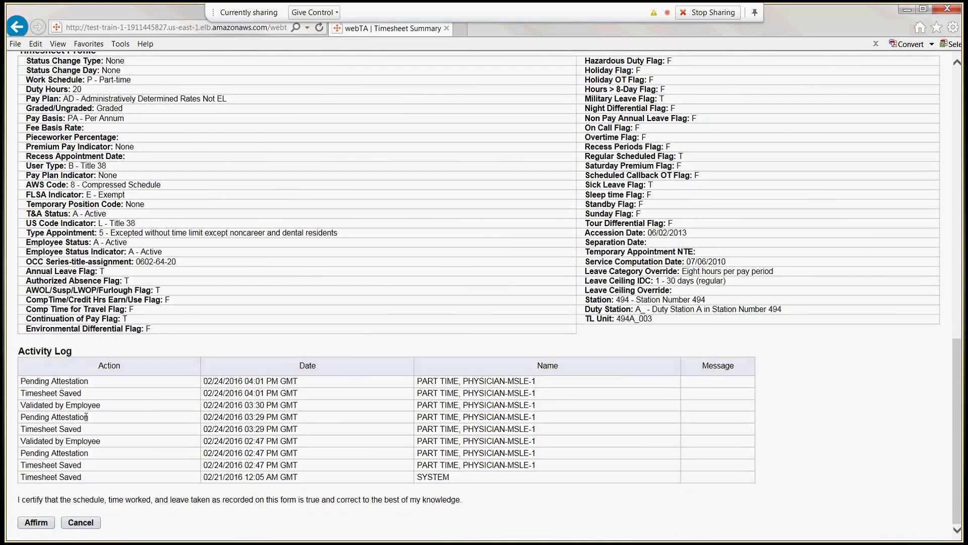
Affirm the certification statement to mark the timesheet Validated
click(45, 524)
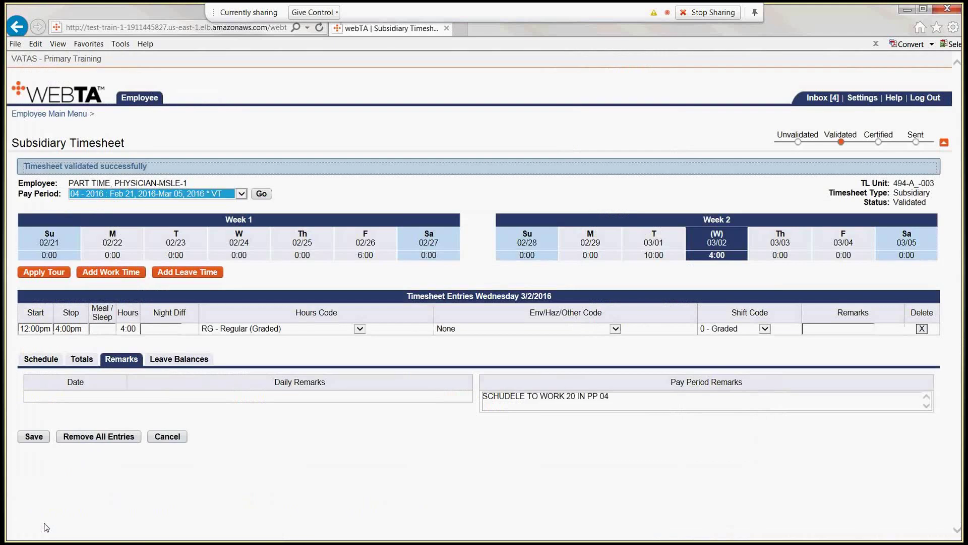